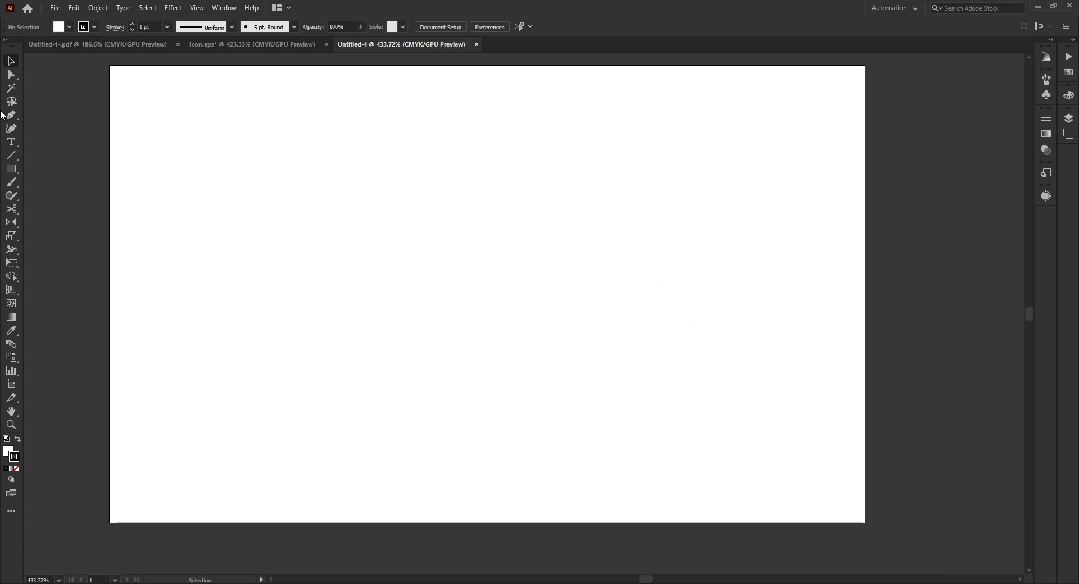
- Draw a hexagon about 2.36 × 2.04 in over the artboard's left part and centre it vertically on the artboard
{"action": "left_click", "coordinate": [12, 170]}
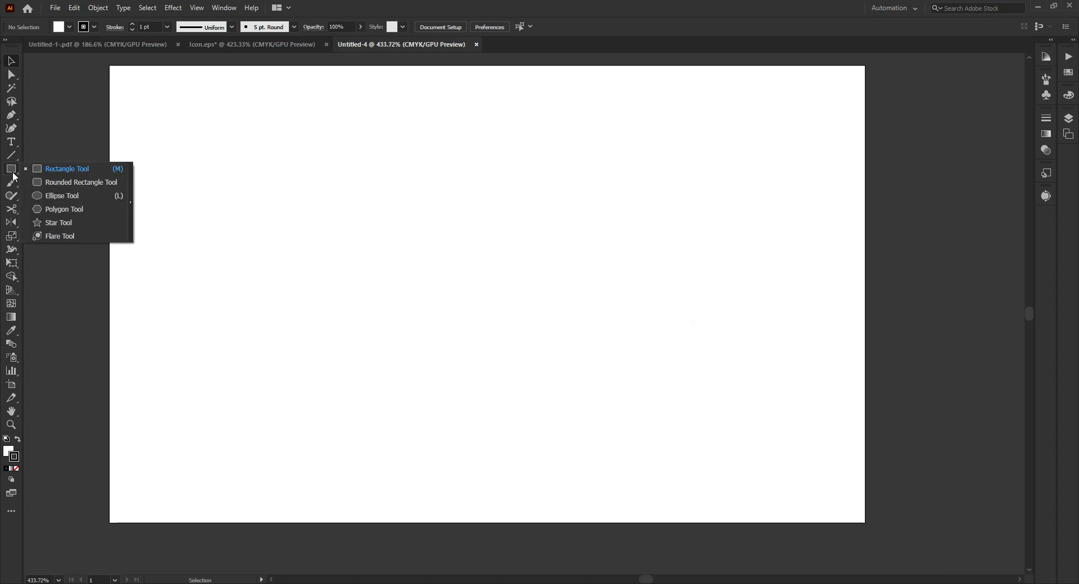
{"action": "left_click", "coordinate": [85, 207]}
{"action": "scroll", "coordinate": [436, 193], "scroll_direction": "down", "scroll_amount": 3}
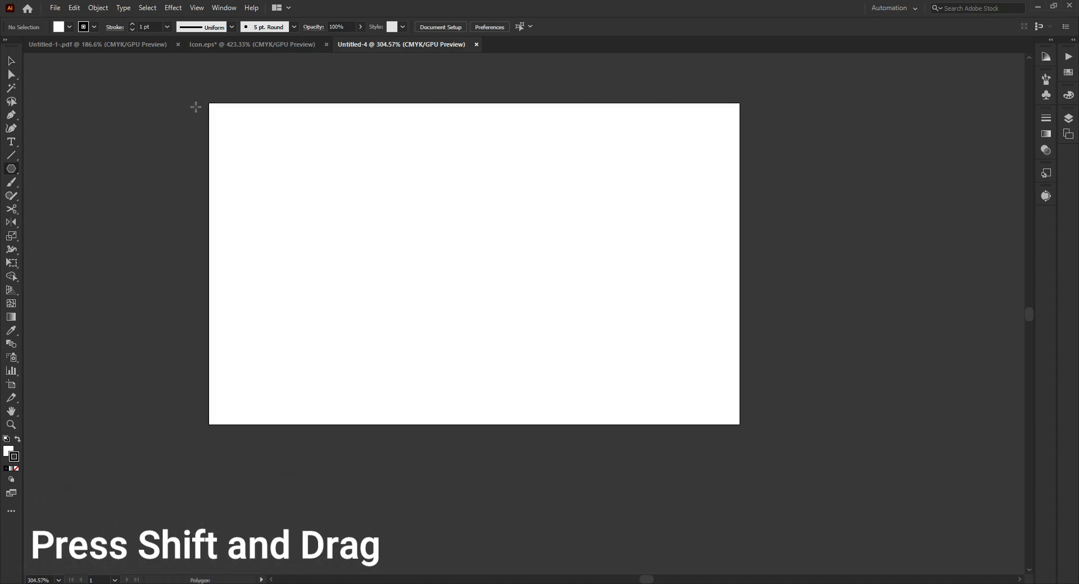
{"action": "left_click_drag", "start_coordinate": [290, 252], "coordinate": [478, 208]}
{"action": "key", "text": "v"}
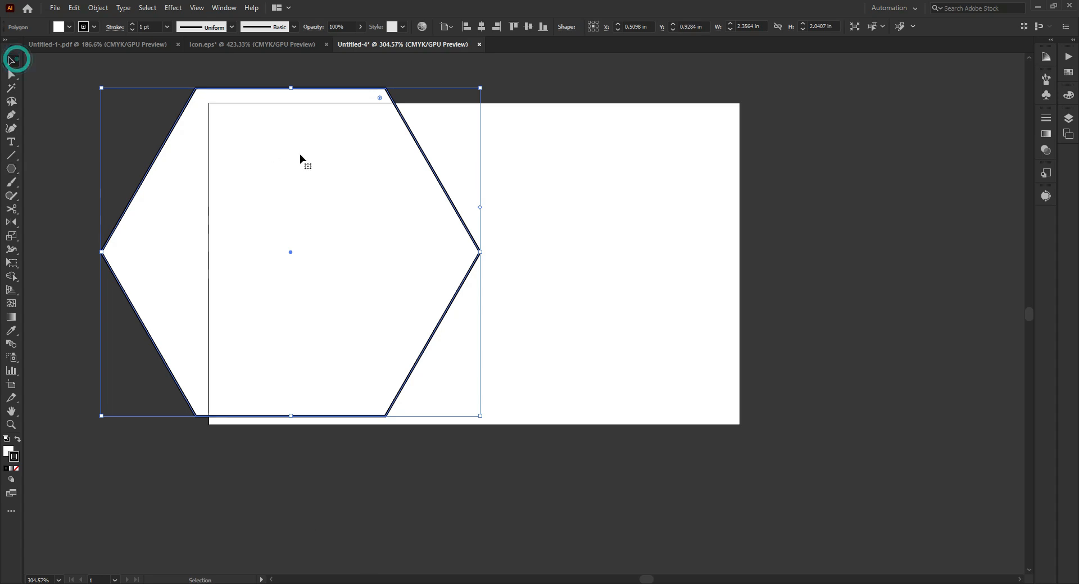
{"action": "left_click", "coordinate": [528, 27]}
{"action": "left_click", "coordinate": [605, 188]}
{"action": "left_click", "coordinate": [341, 273]}
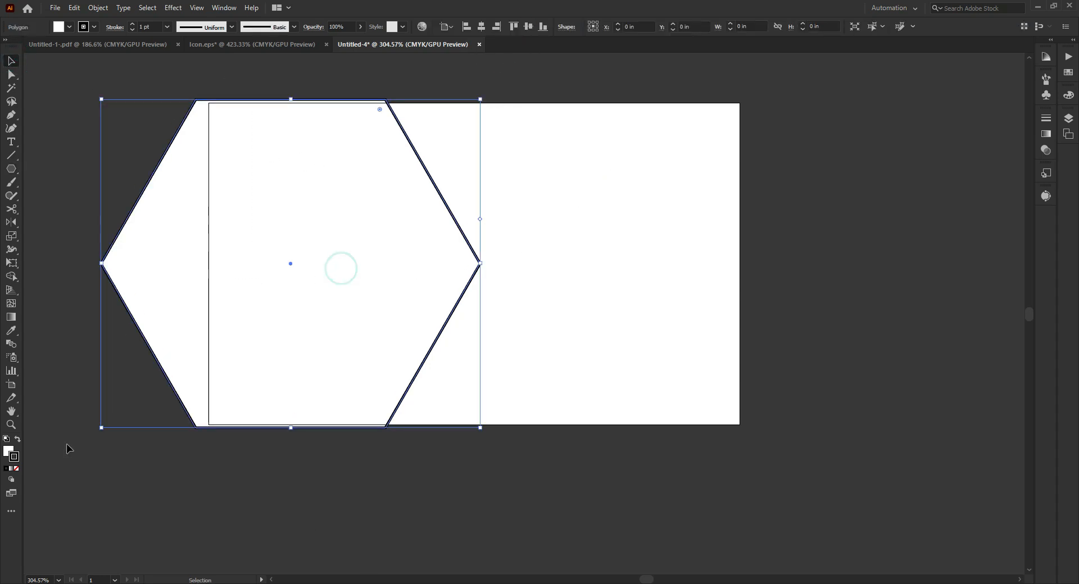
- Give the hexagon a black fill and remove its stroke
{"action": "left_click", "coordinate": [18, 439]}
{"action": "left_click", "coordinate": [386, 450]}
{"action": "left_click_drag", "start_coordinate": [238, 376], "coordinate": [362, 378]}
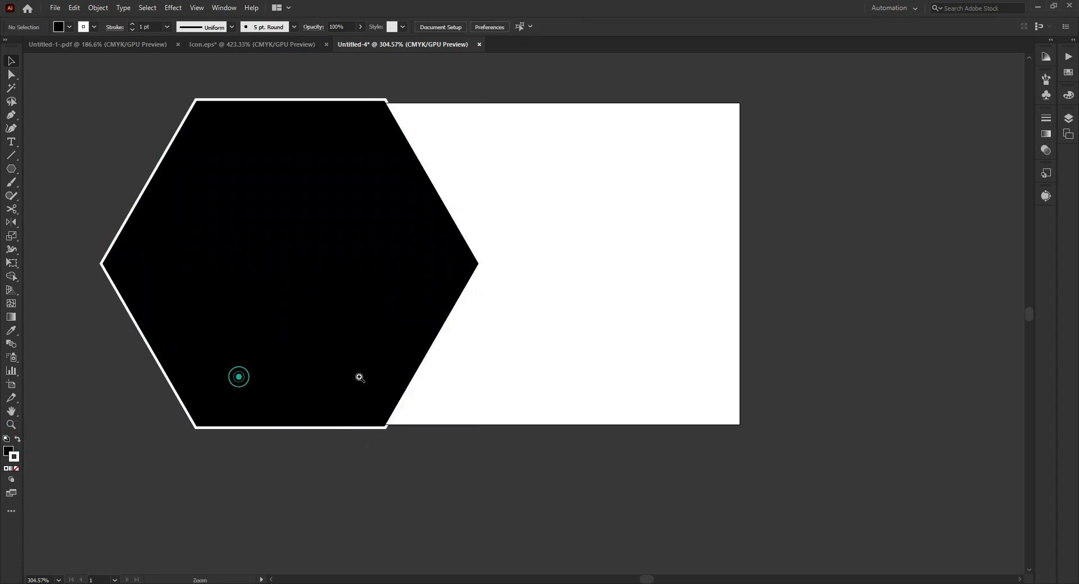
{"action": "left_click", "coordinate": [352, 373]}
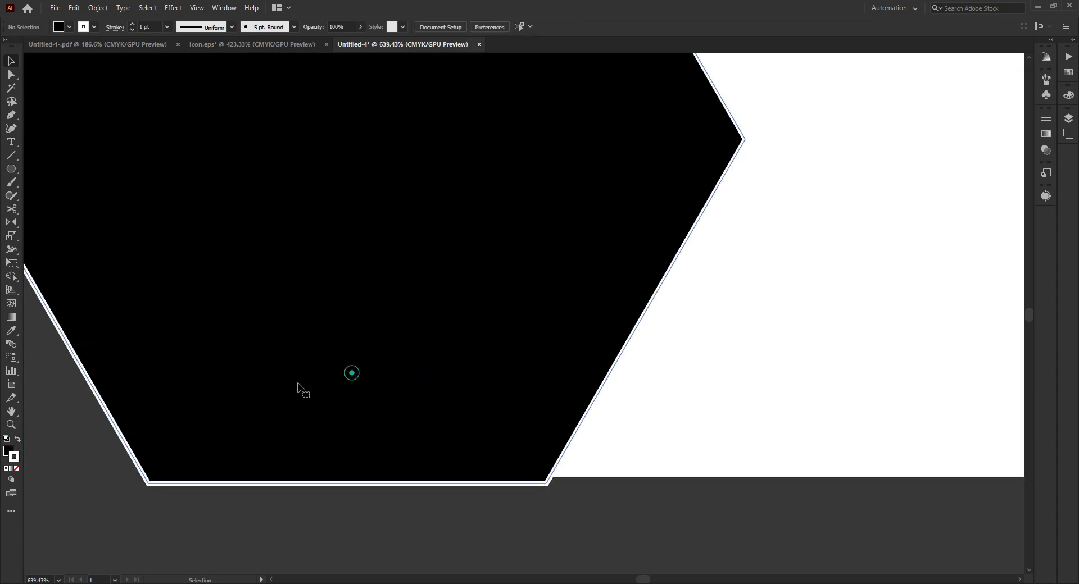
{"action": "left_click", "coordinate": [16, 468]}
{"action": "left_click", "coordinate": [115, 510]}
{"action": "left_click", "coordinate": [464, 464]}
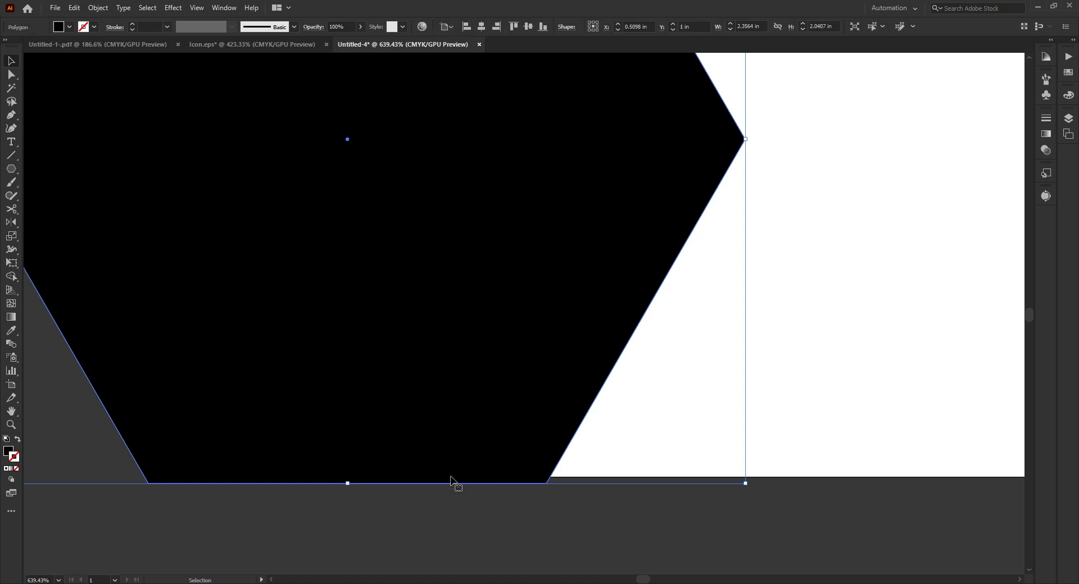
- Resize the hexagon's height to 2 in so its horizontal edges match the artboard's upper and lower edges
{"action": "left_click_drag", "start_coordinate": [364, 481], "coordinate": [399, 450]}
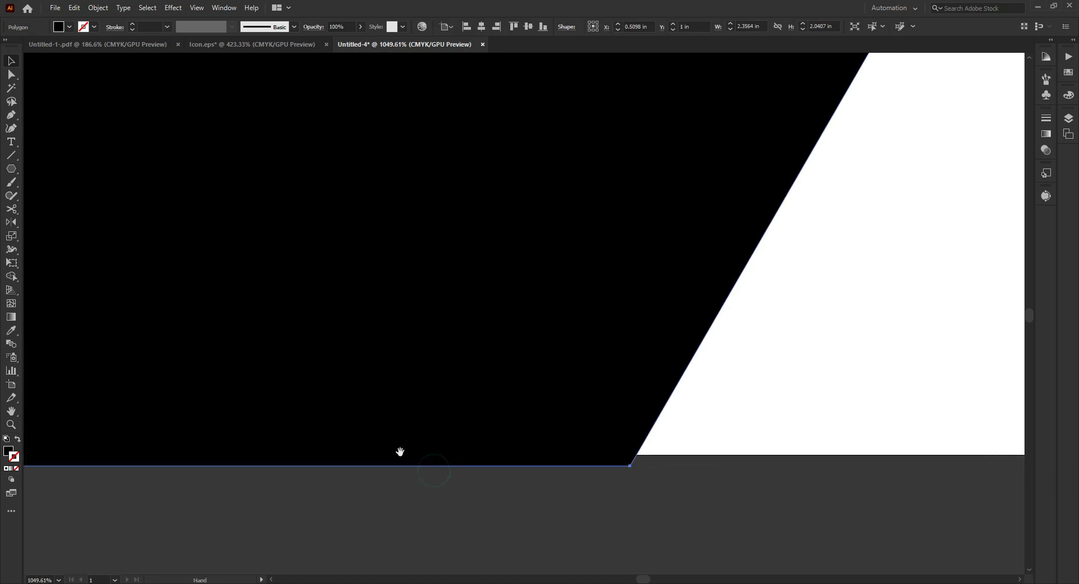
{"action": "left_click_drag", "start_coordinate": [304, 470], "coordinate": [304, 455]}
{"action": "key", "text": "ctrl+space"}
{"action": "left_click_drag", "start_coordinate": [768, 282], "coordinate": [577, 282]}
{"action": "left_click_drag", "start_coordinate": [670, 155], "coordinate": [527, 373]}
{"action": "left_click_drag", "start_coordinate": [545, 230], "coordinate": [483, 259]}
{"action": "left_click_drag", "start_coordinate": [881, 286], "coordinate": [706, 275]}
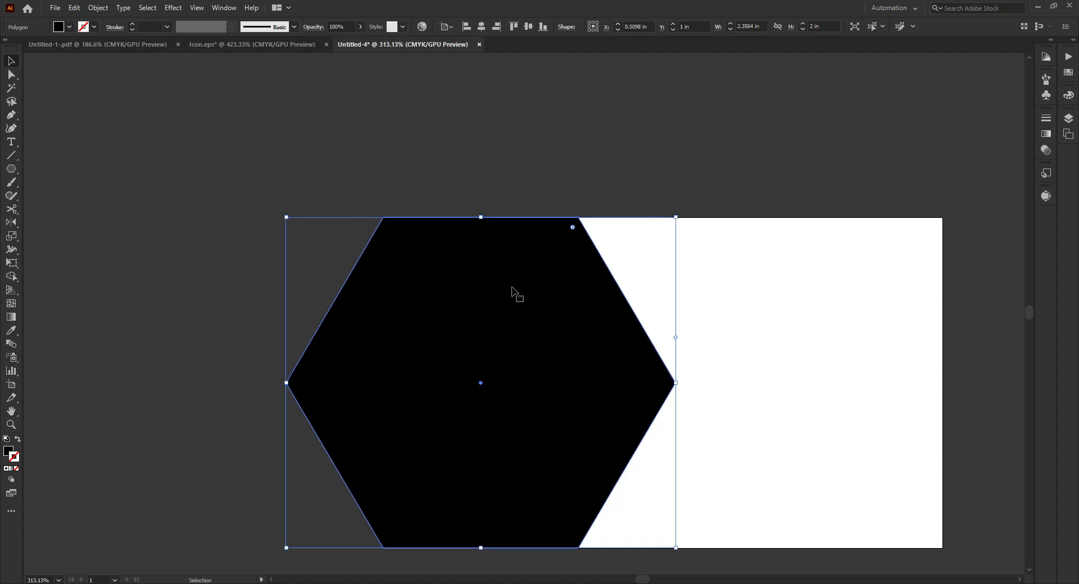
- Move the hexagon horizontally so its centre sits on the artboard's left edge, at X 0 in
{"action": "left_click_drag", "start_coordinate": [474, 455], "coordinate": [459, 455]}
{"action": "left_click_drag", "start_coordinate": [443, 505], "coordinate": [555, 505]}
{"action": "left_click_drag", "start_coordinate": [512, 500], "coordinate": [517, 365]}
{"action": "left_click_drag", "start_coordinate": [590, 381], "coordinate": [460, 386]}
{"action": "left_click_drag", "start_coordinate": [723, 243], "coordinate": [556, 259], "text": "ctrl"}
{"action": "left_click_drag", "start_coordinate": [627, 196], "coordinate": [555, 245]}
{"action": "key", "text": "ctrl+z"}
{"action": "left_click_drag", "start_coordinate": [590, 135], "coordinate": [592, 160]}
{"action": "key", "text": "a"}
{"action": "key", "text": "ctrl+z"}
{"action": "key", "text": "v"}
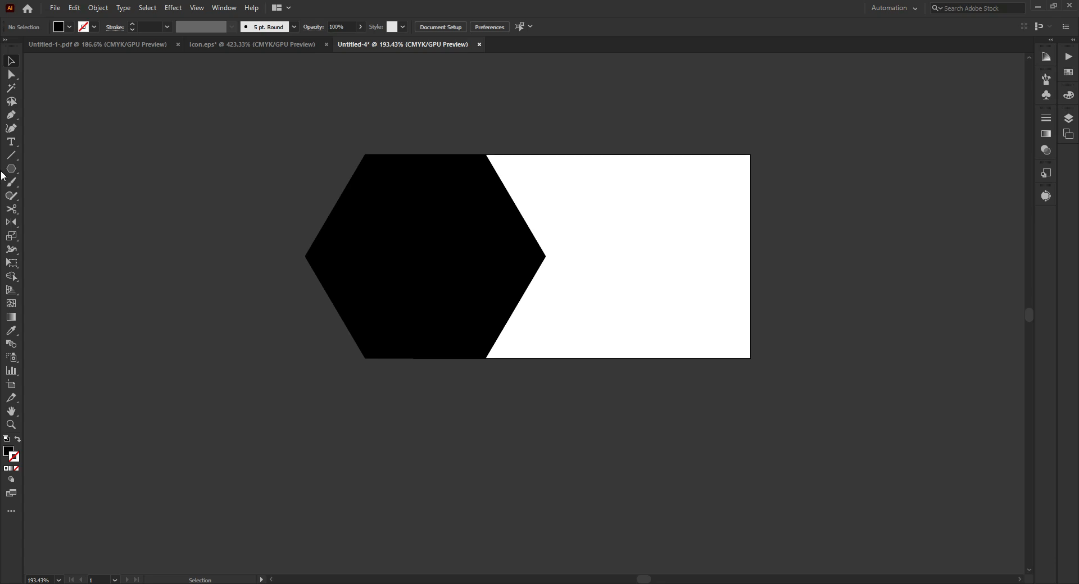
- Create a 3.3 × 2 in rectangle and centre it horizontally and vertically on the artboard
{"action": "left_click_drag", "start_coordinate": [11, 170], "coordinate": [48, 167]}
{"action": "left_click", "coordinate": [622, 211]}
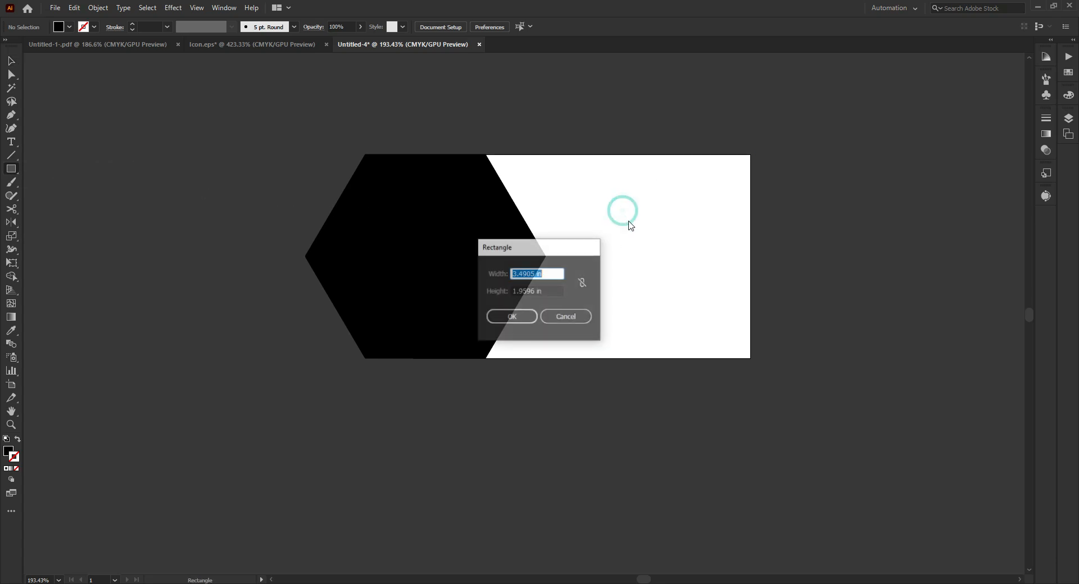
{"action": "key", "text": "Tab"}
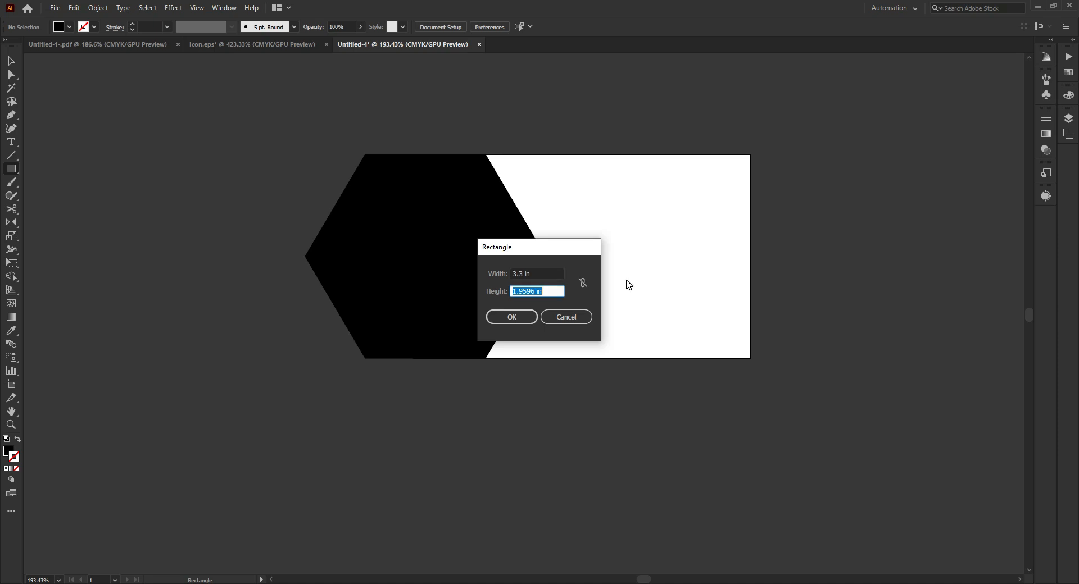
{"action": "type", "text": "2"}
{"action": "key", "text": "Return"}
{"action": "key", "text": "v"}
{"action": "left_click", "coordinate": [481, 27]}
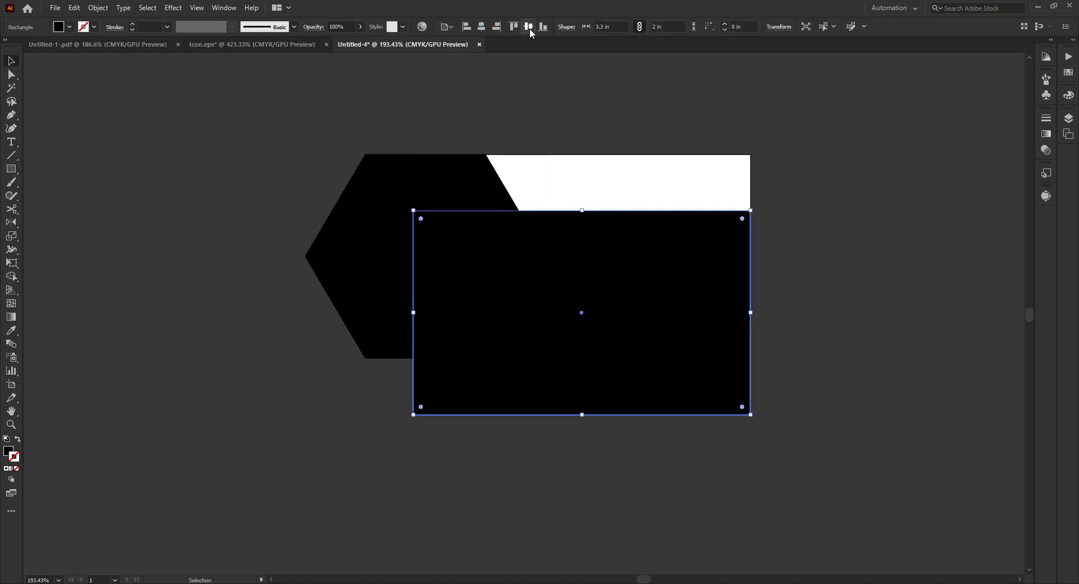
{"action": "left_click", "coordinate": [528, 27]}
- Trim away the hexagon part outside the artboard-sized rectangle with the Shape Builder
{"action": "left_click_drag", "start_coordinate": [555, 87], "coordinate": [356, 277]}
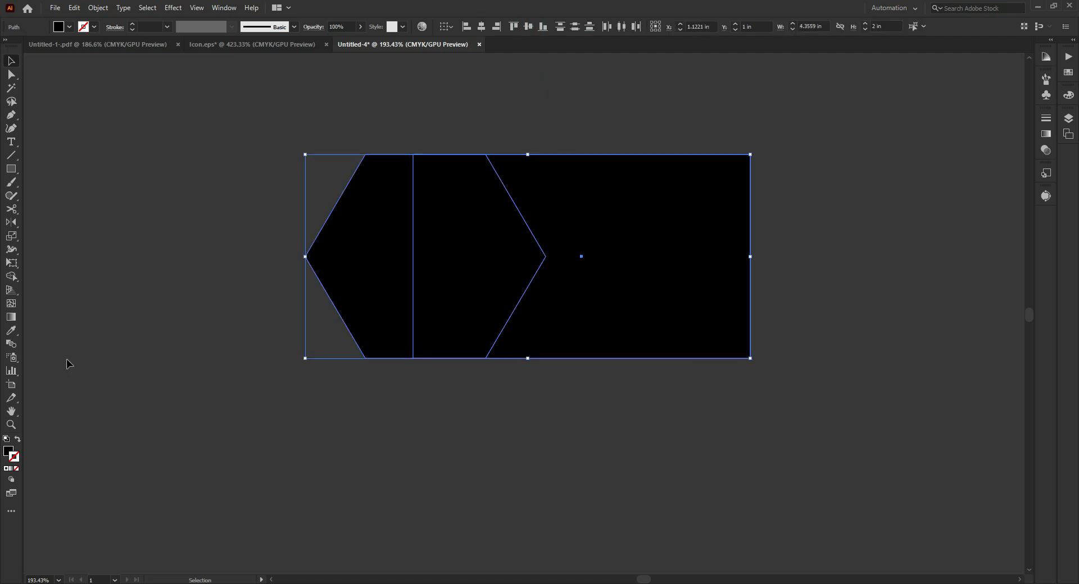
{"action": "key", "text": "shift+m"}
{"action": "left_click", "coordinate": [11, 276]}
{"action": "left_click", "coordinate": [54, 278]}
{"action": "left_click_drag", "start_coordinate": [337, 122], "coordinate": [364, 333]}
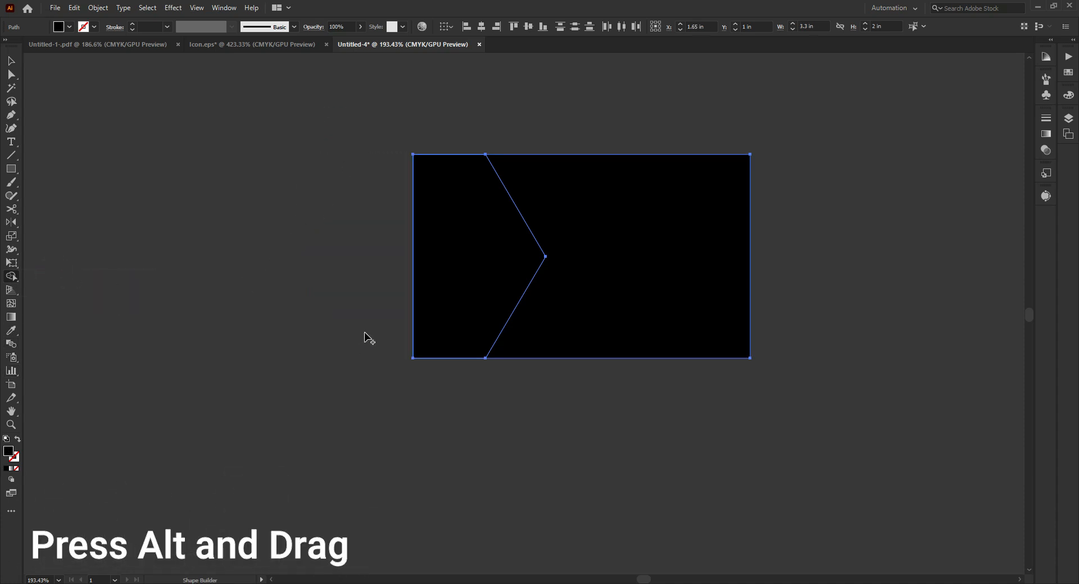
- Delete the black rectangle piece to the right of the hexagon's point
{"action": "left_click", "coordinate": [10, 61]}
{"action": "left_click", "coordinate": [285, 211]}
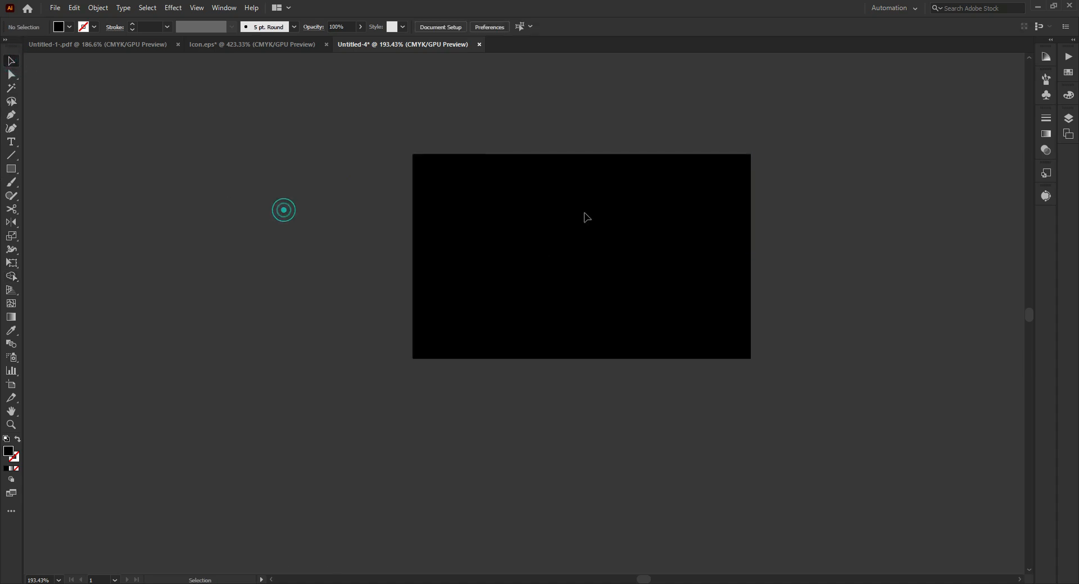
{"action": "left_click", "coordinate": [651, 211]}
{"action": "key", "text": "Delete"}
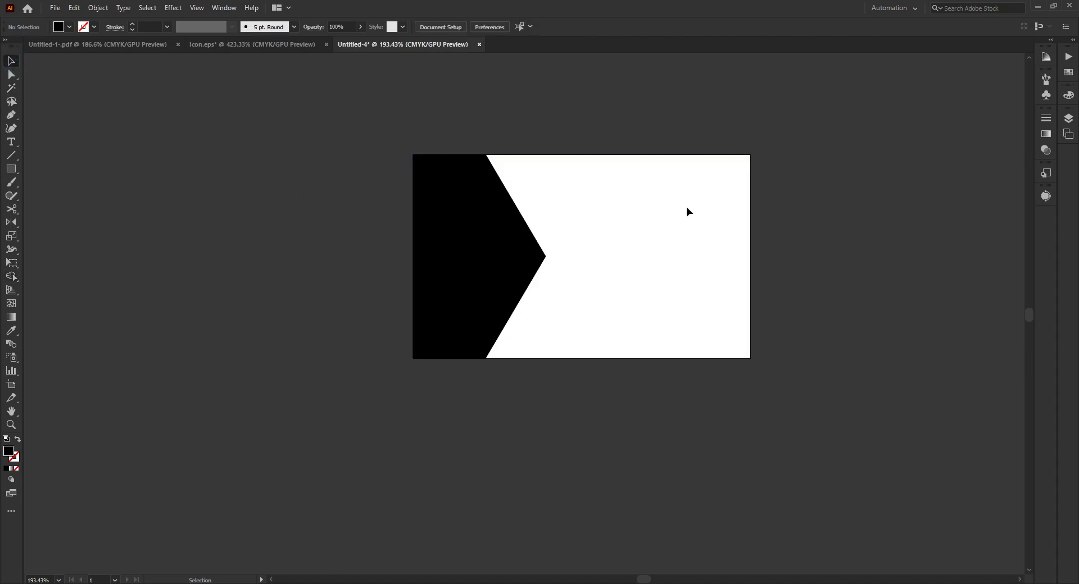
- Stretch the black shape horizontally until its point lies just past the middle of the artboard
{"action": "left_click_drag", "start_coordinate": [562, 241], "coordinate": [556, 285]}
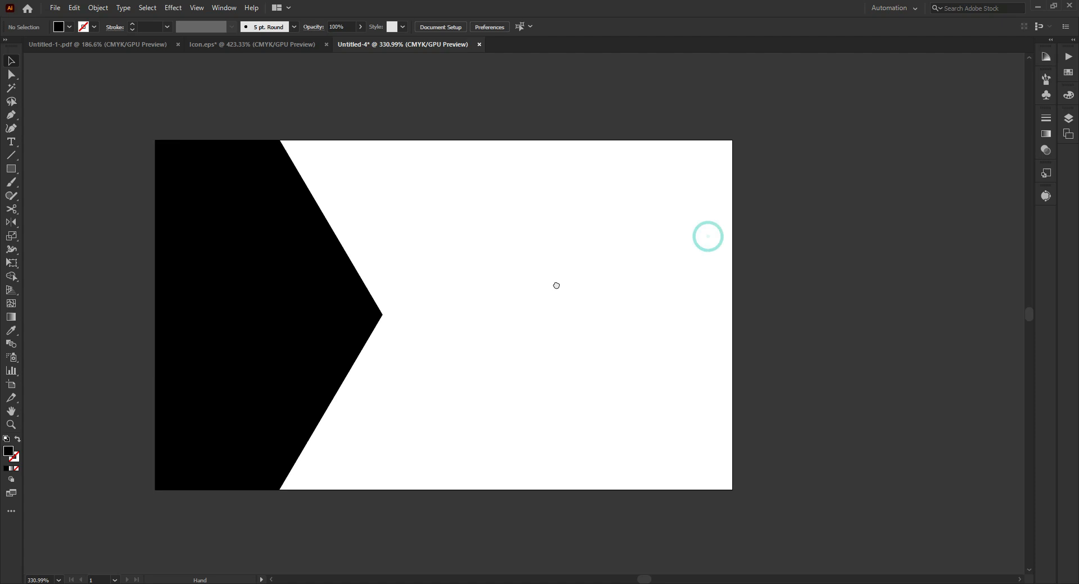
{"action": "left_click", "coordinate": [336, 292]}
{"action": "left_click_drag", "start_coordinate": [382, 313], "coordinate": [422, 313]}
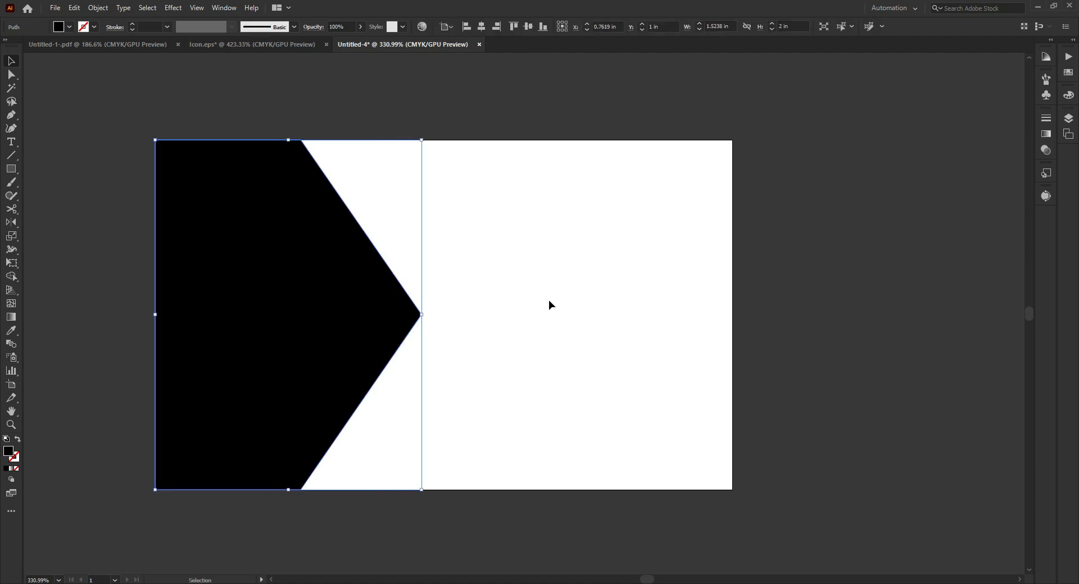
{"action": "left_click", "coordinate": [549, 301]}
{"action": "left_click", "coordinate": [404, 316]}
{"action": "left_click_drag", "start_coordinate": [422, 313], "coordinate": [447, 314]}
{"action": "left_click", "coordinate": [523, 289]}
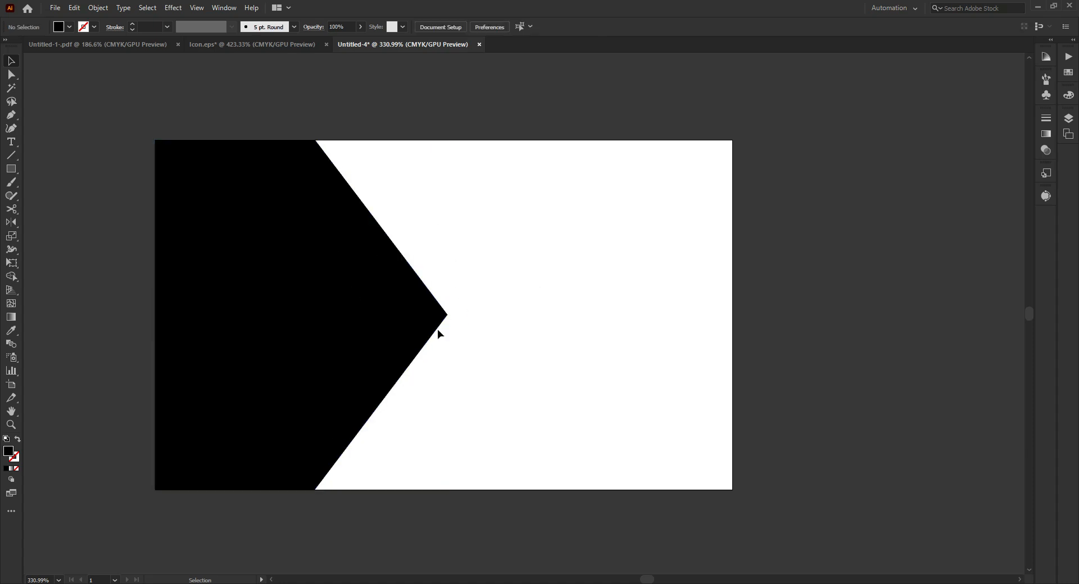
- Draw a small upright rectangle from the black shape's upper slanted corner and narrow the black shape slightly
{"action": "left_click", "coordinate": [15, 168]}
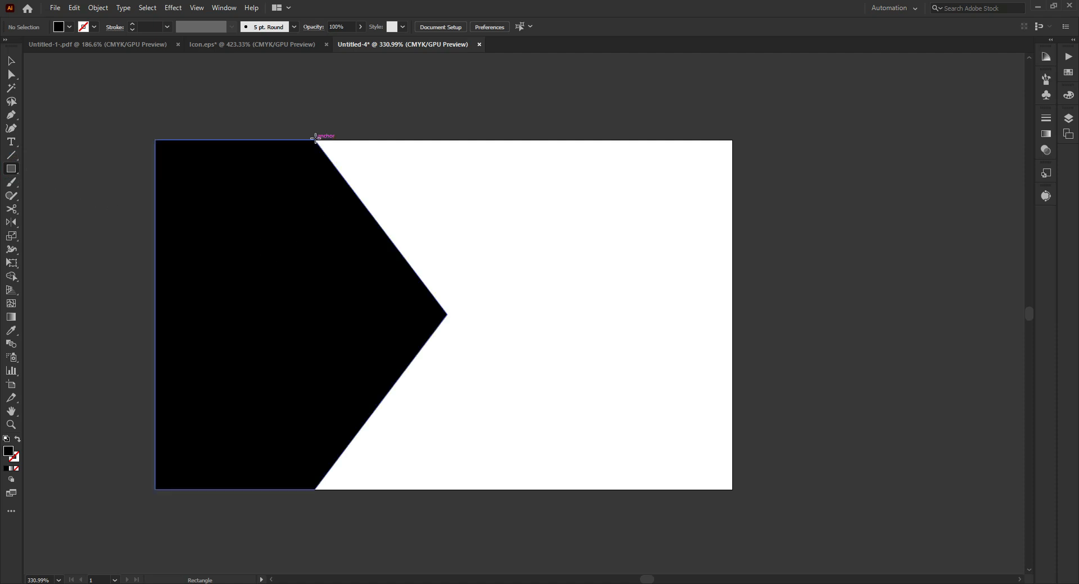
{"action": "left_click_drag", "start_coordinate": [315, 140], "coordinate": [344, 196]}
{"action": "left_click", "coordinate": [11, 60]}
{"action": "left_click", "coordinate": [393, 281]}
{"action": "left_click_drag", "start_coordinate": [447, 315], "coordinate": [434, 315]}
- Enlarge the small rectangle to about 0.29 × 0.40 in, with its lower right corner on the slanted edge
{"action": "left_click", "coordinate": [354, 174]}
{"action": "scroll", "coordinate": [331, 196], "scroll_direction": "up", "scroll_amount": 1}
{"action": "mouse_move", "coordinate": [350, 213]}
{"action": "left_mouse_down"}
{"action": "mouse_move", "coordinate": [389, 234]}
{"action": "mouse_move", "coordinate": [369, 216]}
{"action": "left_mouse_up"}
{"action": "left_click", "coordinate": [498, 192]}
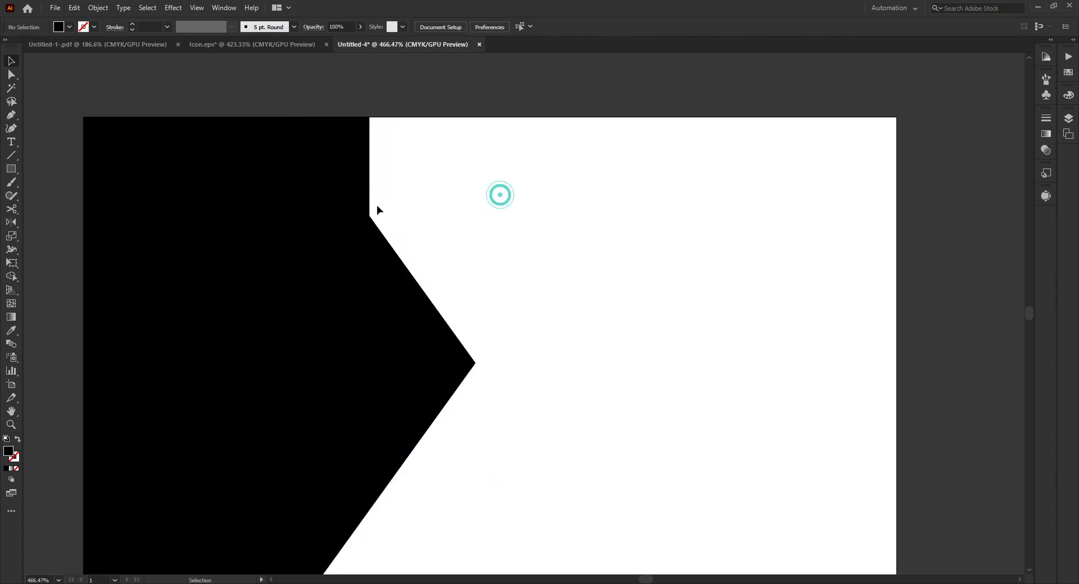
- Fill the small rectangle with orange
{"action": "left_click", "coordinate": [349, 180]}
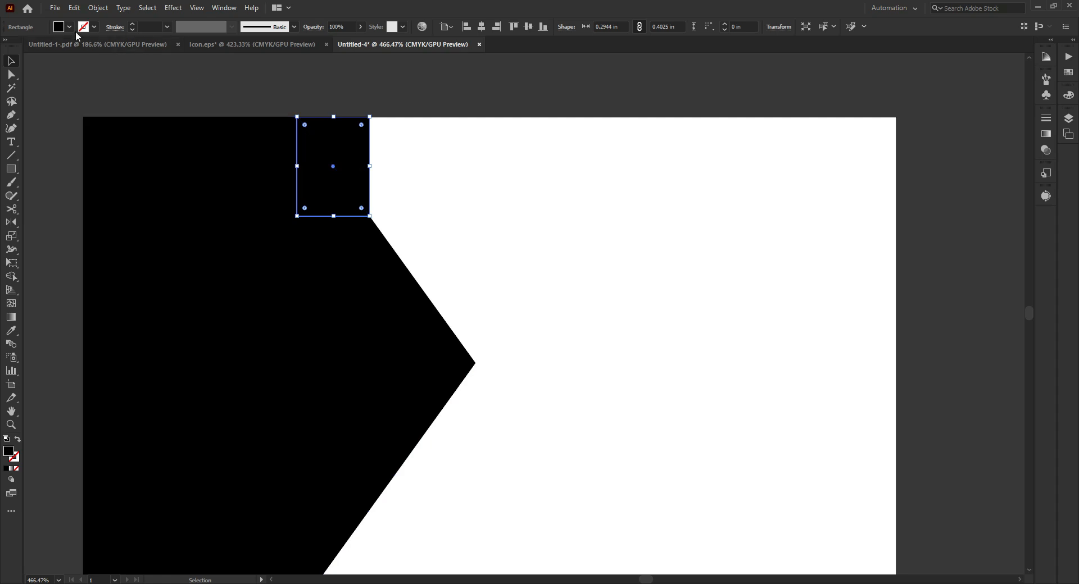
{"action": "left_click", "coordinate": [69, 27]}
{"action": "left_click", "coordinate": [110, 48]}
{"action": "left_click", "coordinate": [355, 169]}
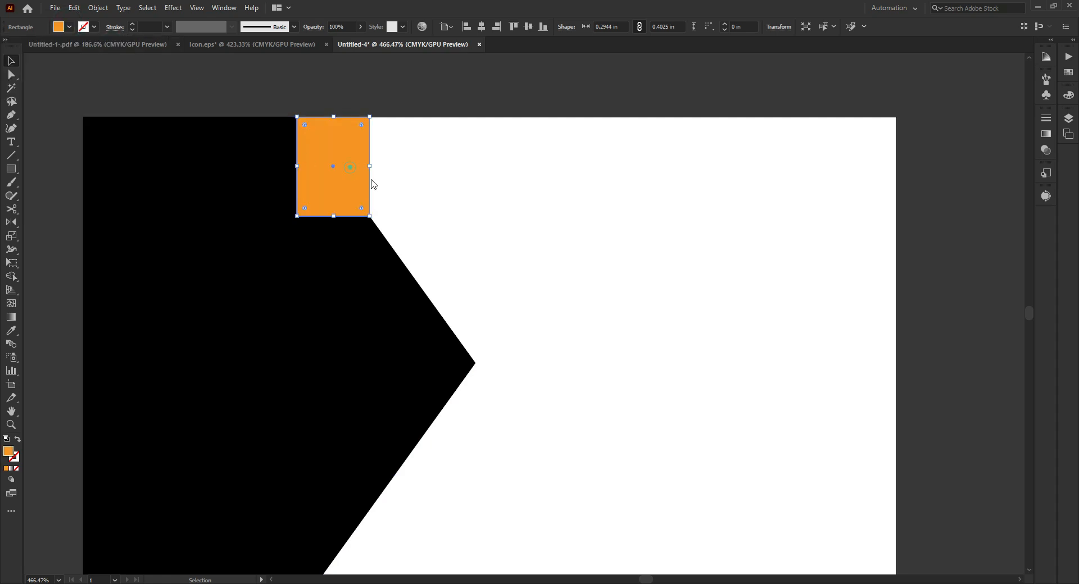
- Enlarge the orange rectangle to about 0.31 × 0.44 in, extending it downward and to the right
{"action": "scroll", "coordinate": [485, 195], "scroll_direction": "down", "scroll_amount": 1}
{"action": "left_click_drag", "start_coordinate": [391, 161], "coordinate": [400, 154]}
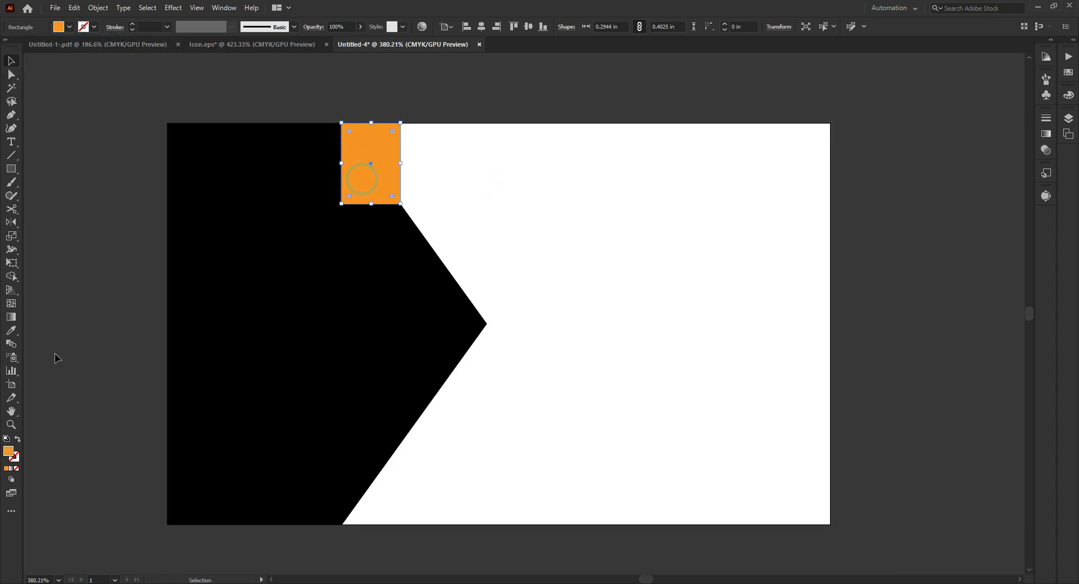
{"action": "left_click_drag", "start_coordinate": [371, 203], "coordinate": [371, 211]}
{"action": "left_click_drag", "start_coordinate": [402, 169], "coordinate": [404, 169]}
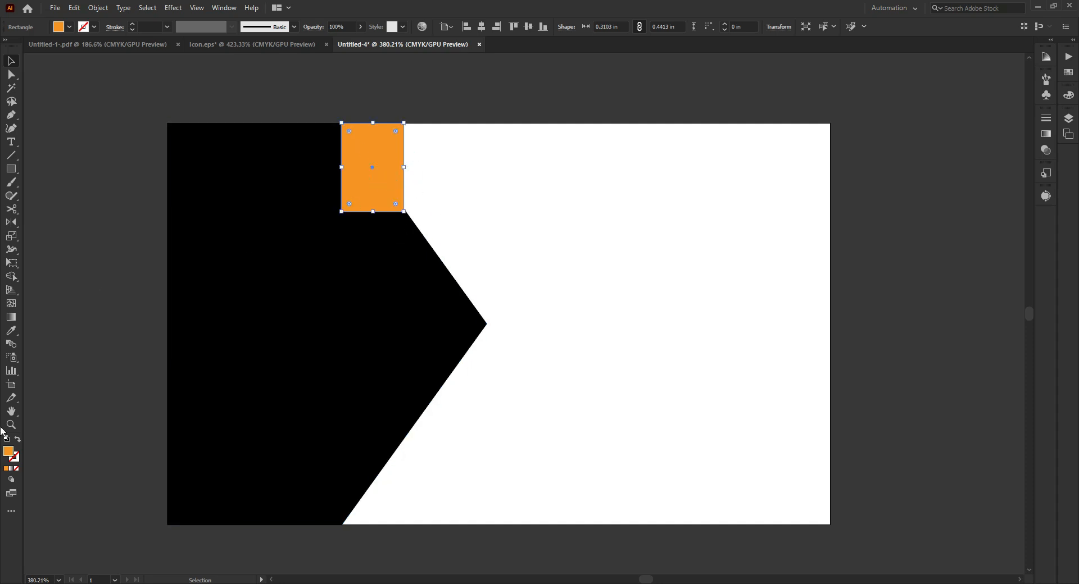
- Apply a linear gradient to the small rectangle, running from red at its start to orange at its end
{"action": "left_click", "coordinate": [12, 317]}
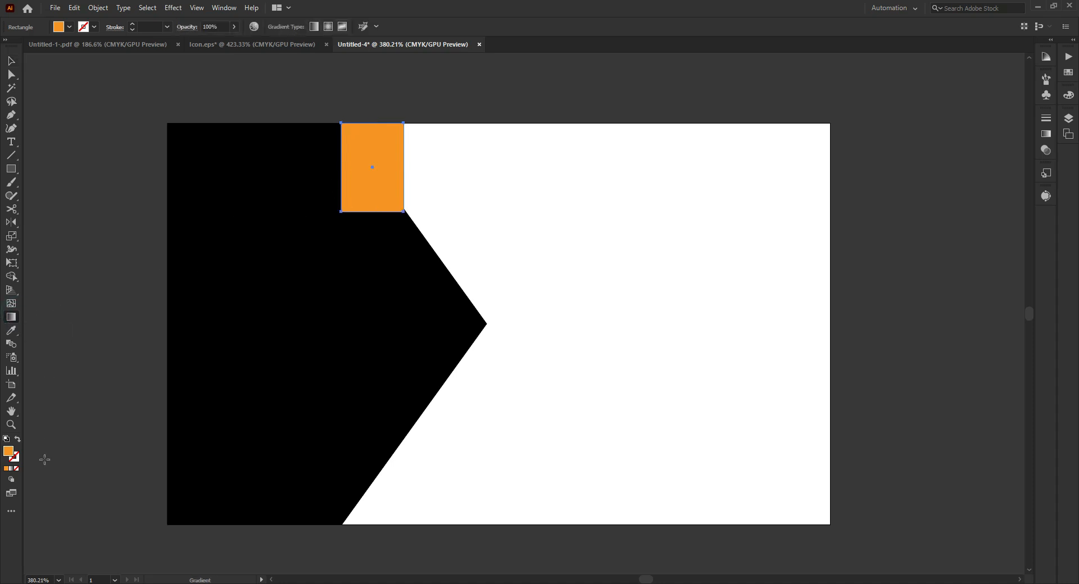
{"action": "left_click", "coordinate": [11, 470]}
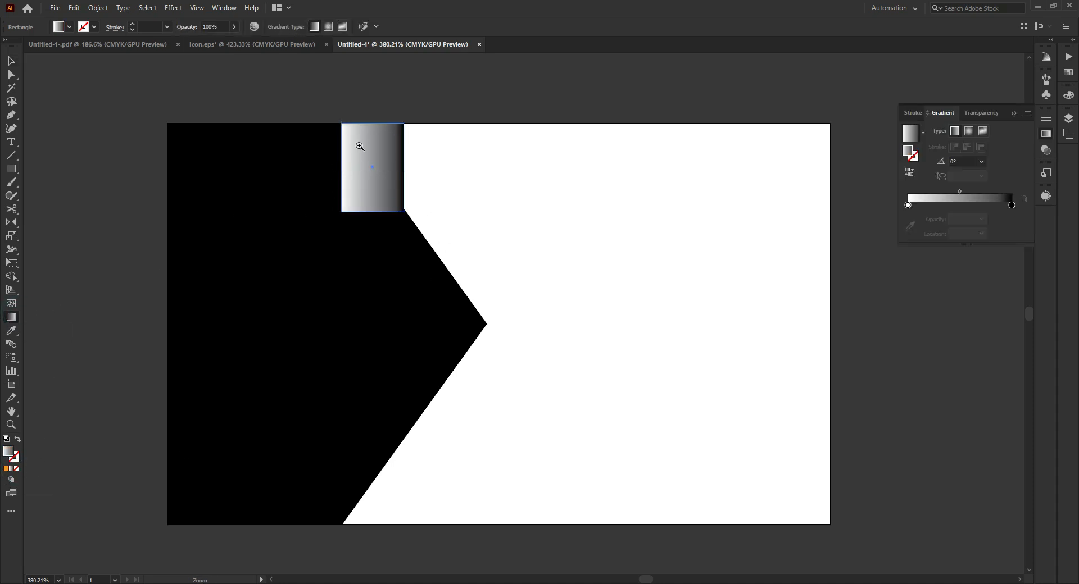
{"action": "scroll", "coordinate": [363, 146], "scroll_direction": "up", "scroll_amount": 1}
{"action": "double_click", "coordinate": [1012, 206]}
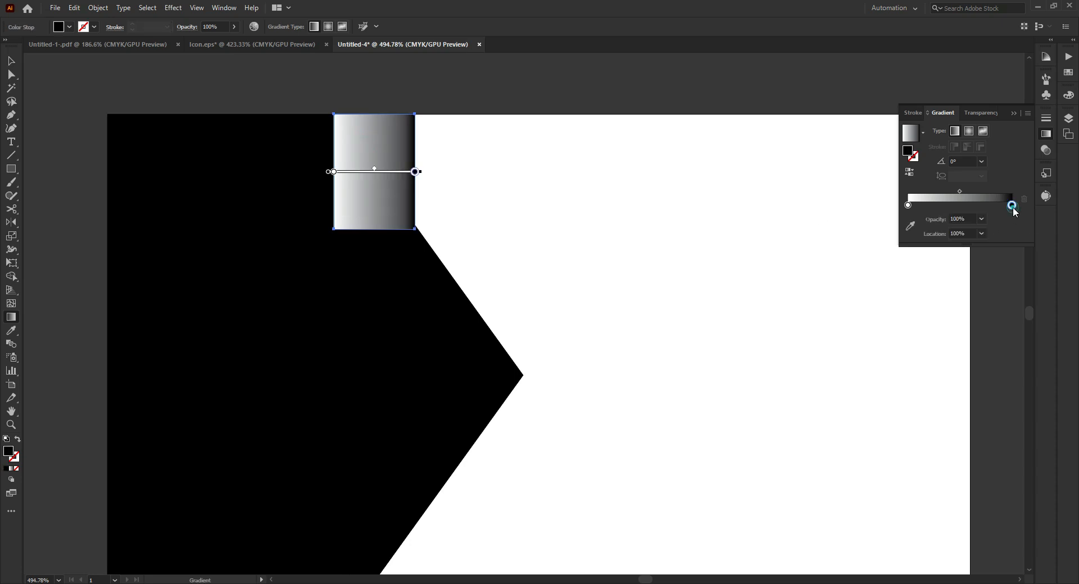
{"action": "left_click", "coordinate": [970, 243]}
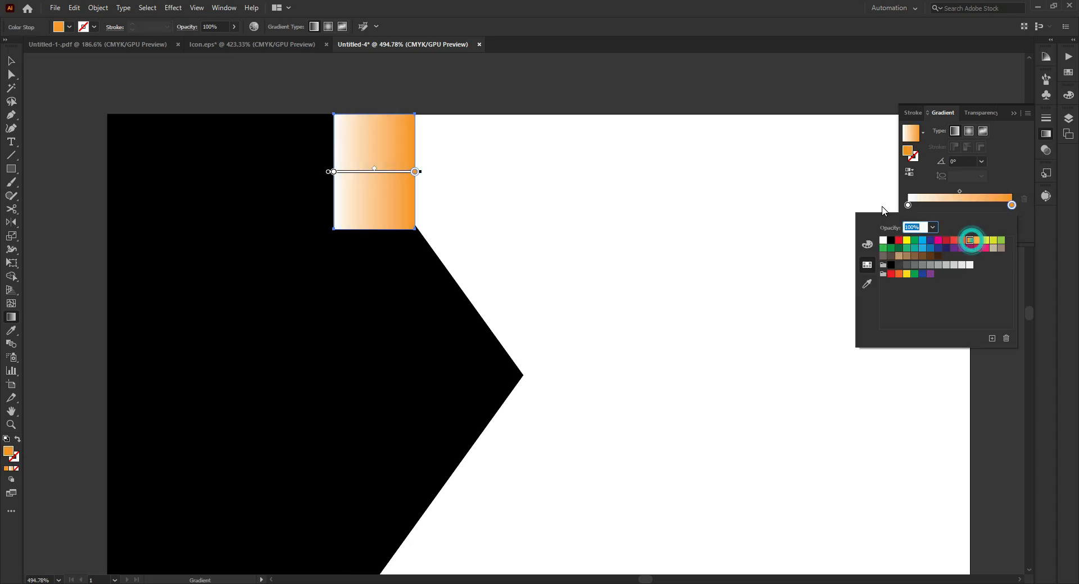
{"action": "left_click", "coordinate": [908, 205]}
{"action": "double_click", "coordinate": [908, 205]}
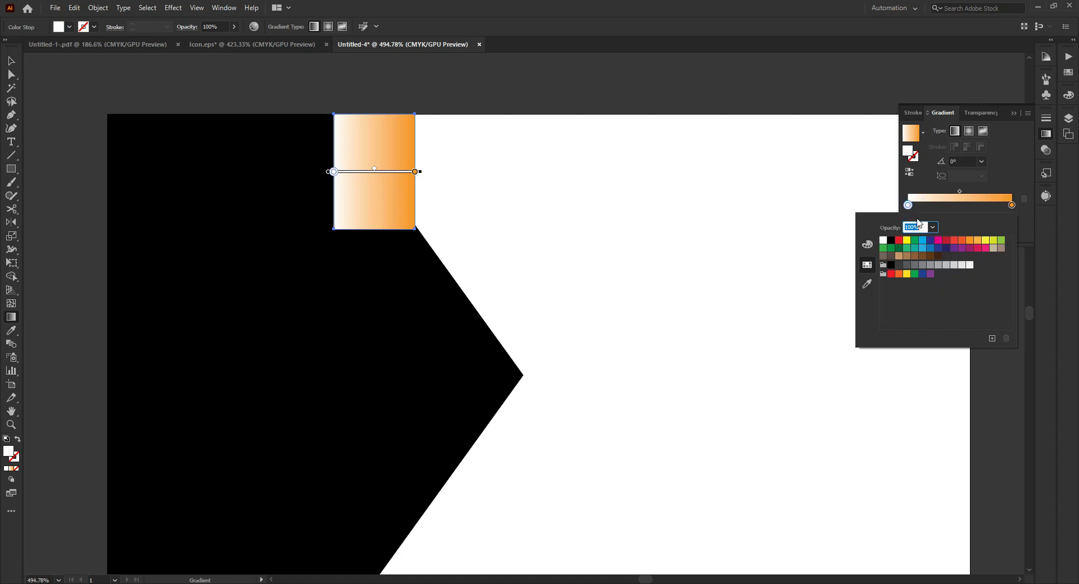
{"action": "left_click", "coordinate": [953, 241]}
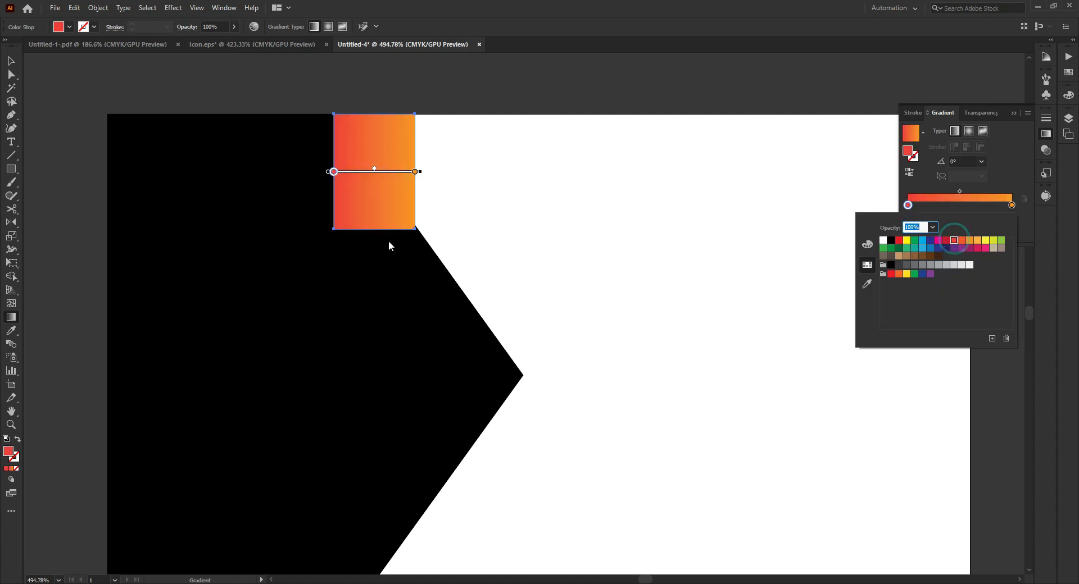
- Shorten the gradient horizontally so the red fades to orange within a narrow strip along the rectangle's left edge
{"action": "left_click", "coordinate": [360, 206]}
{"action": "left_click_drag", "start_coordinate": [415, 185], "coordinate": [358, 182]}
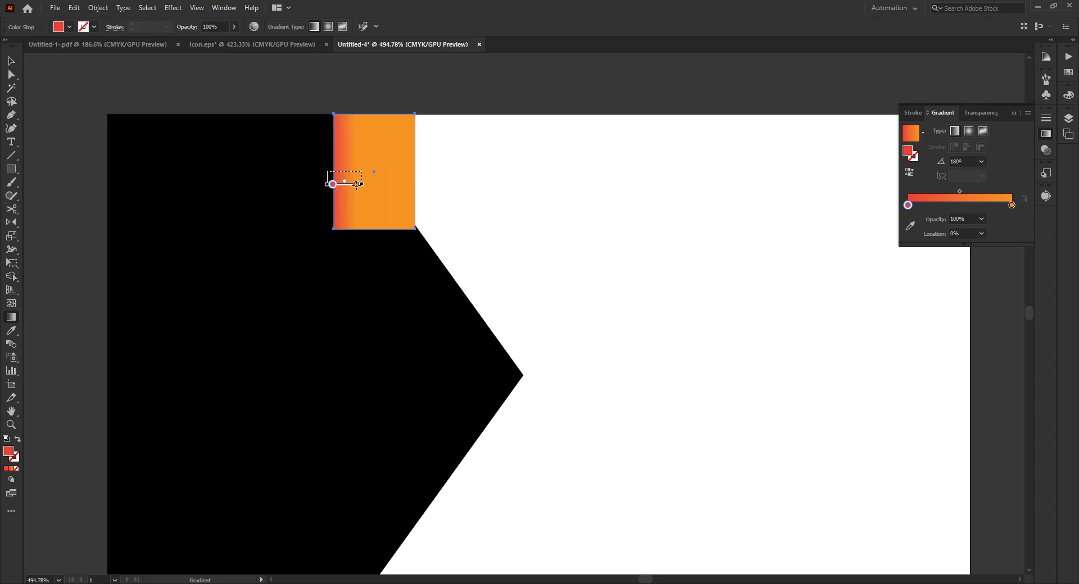
{"action": "left_click", "coordinate": [10, 61]}
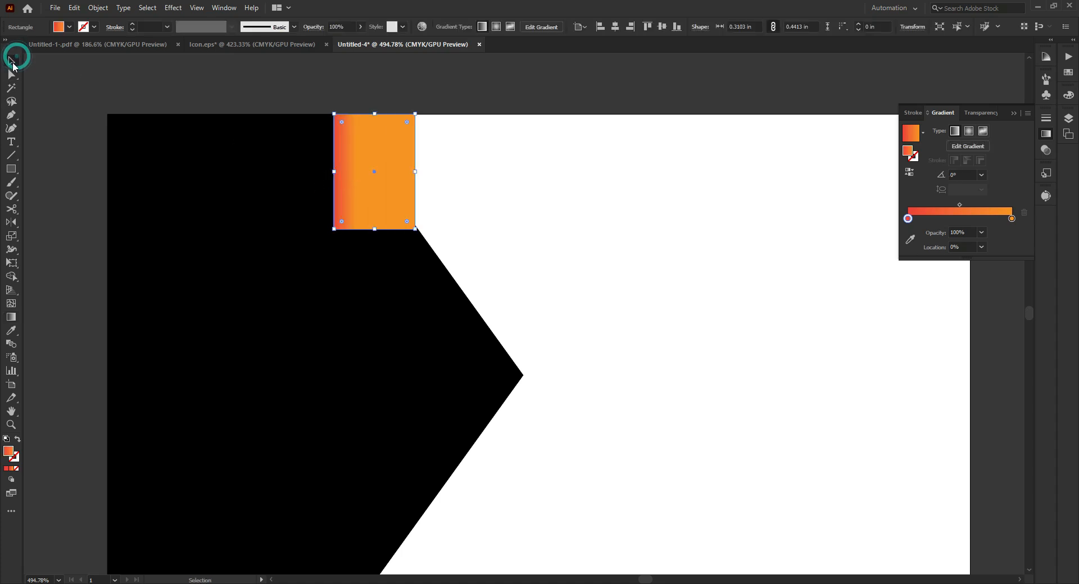
- Duplicate the red-to-orange gradient rectangle straight down so the copy sits on the card's bottom edge
{"action": "left_click", "coordinate": [395, 98]}
{"action": "left_click", "coordinate": [598, 144]}
{"action": "key", "text": "z"}
{"action": "left_click", "coordinate": [625, 238], "text": "alt"}
{"action": "key", "text": "v"}
{"action": "left_click_drag", "start_coordinate": [527, 212], "coordinate": [532, 372]}
{"action": "left_click", "coordinate": [685, 327]}
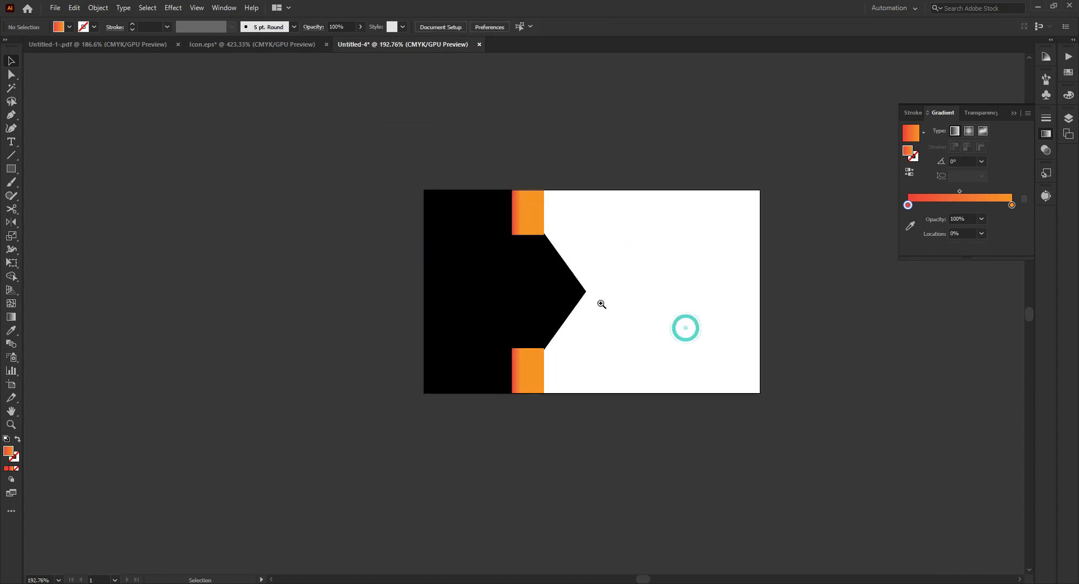
- Duplicate the black pointed shape horizontally to the right, centring the copy at about X 1.05 in
{"action": "left_click", "coordinate": [601, 278]}
{"action": "left_click", "coordinate": [548, 283]}
{"action": "left_click_drag", "start_coordinate": [528, 301], "coordinate": [561, 299]}
{"action": "left_click", "coordinate": [702, 251]}
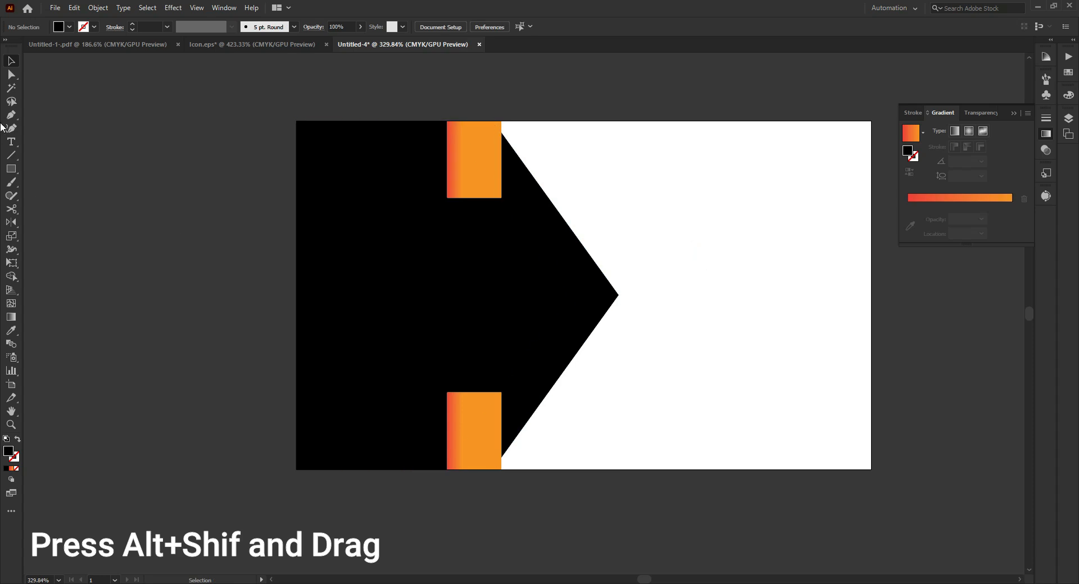
- Fill the shifted copy of the pointed shape with orange and send it to the back behind the black shape
{"action": "left_click", "coordinate": [528, 265]}
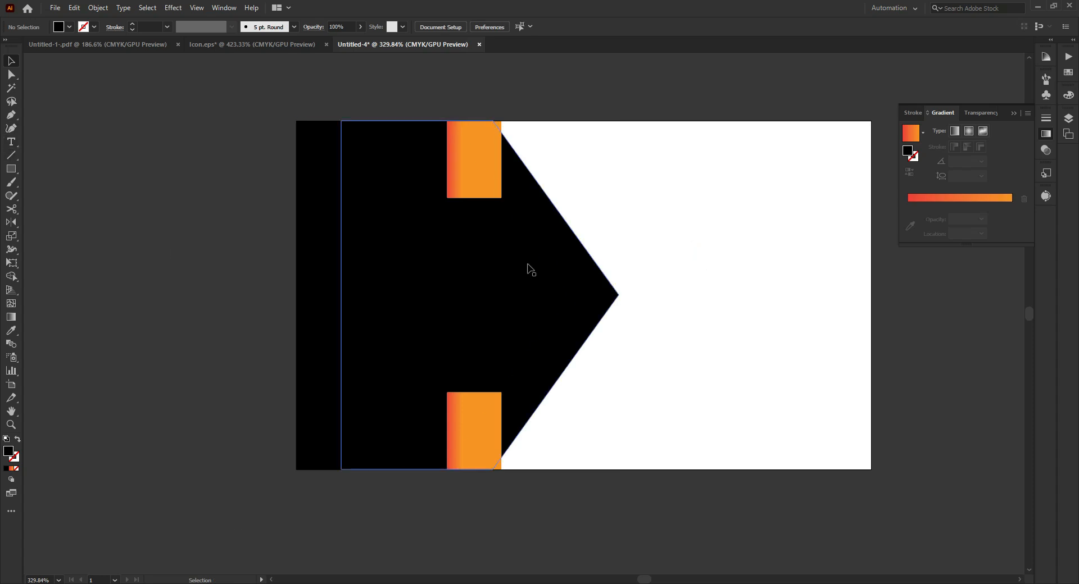
{"action": "left_click", "coordinate": [70, 27]}
{"action": "left_click", "coordinate": [112, 46]}
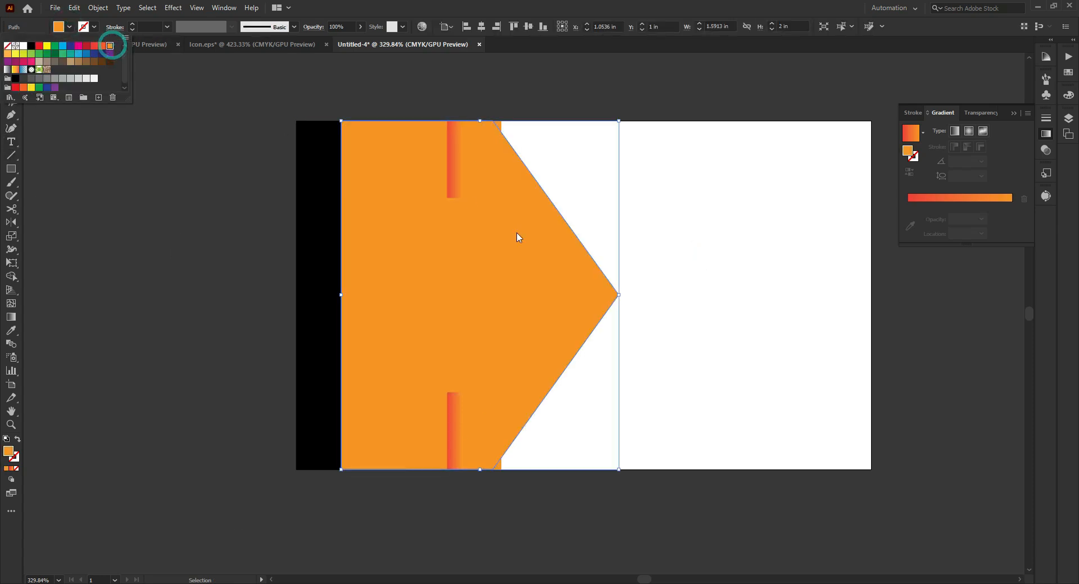
{"action": "left_click", "coordinate": [515, 233]}
{"action": "right_click", "coordinate": [516, 235]}
{"action": "mouse_move", "coordinate": [599, 442]}
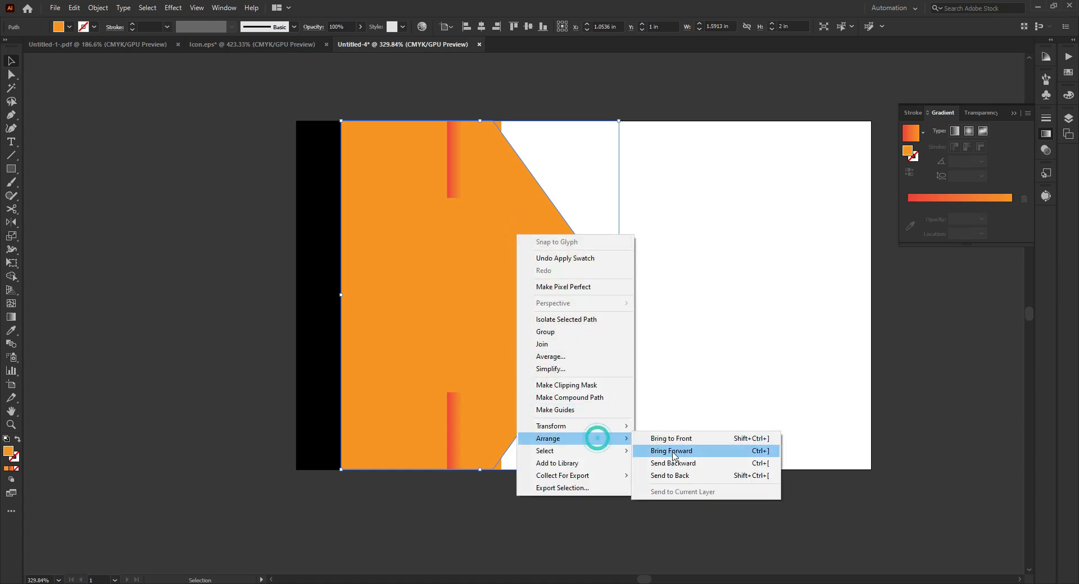
{"action": "left_click", "coordinate": [674, 475]}
{"action": "left_click", "coordinate": [676, 292]}
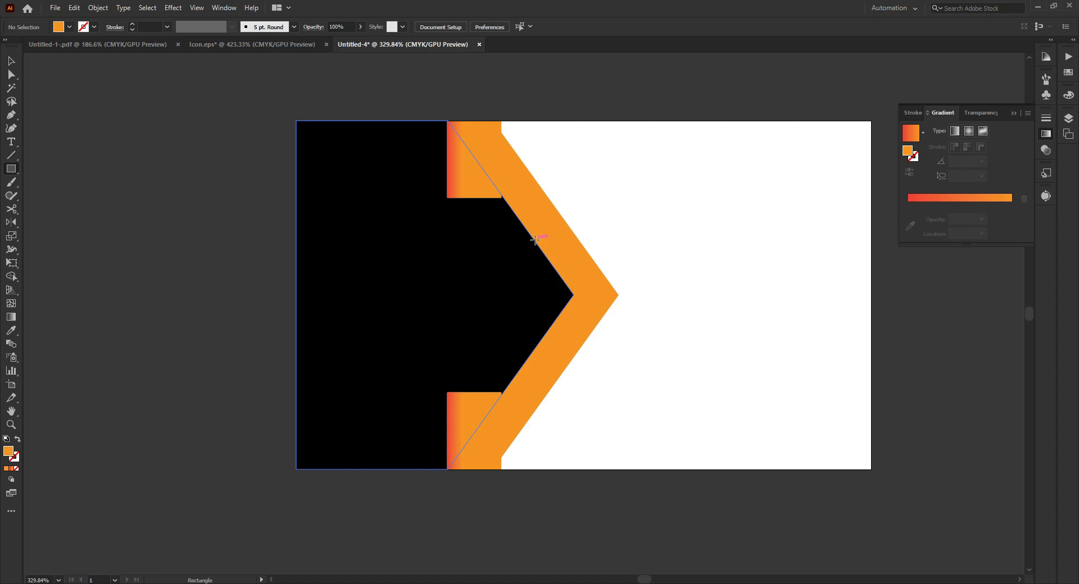
- Draw an orange rectangle of about 0.57 × 0.59 in over the pointed tip and shift it slightly left
{"action": "left_click_drag", "start_coordinate": [536, 240], "coordinate": [635, 343]}
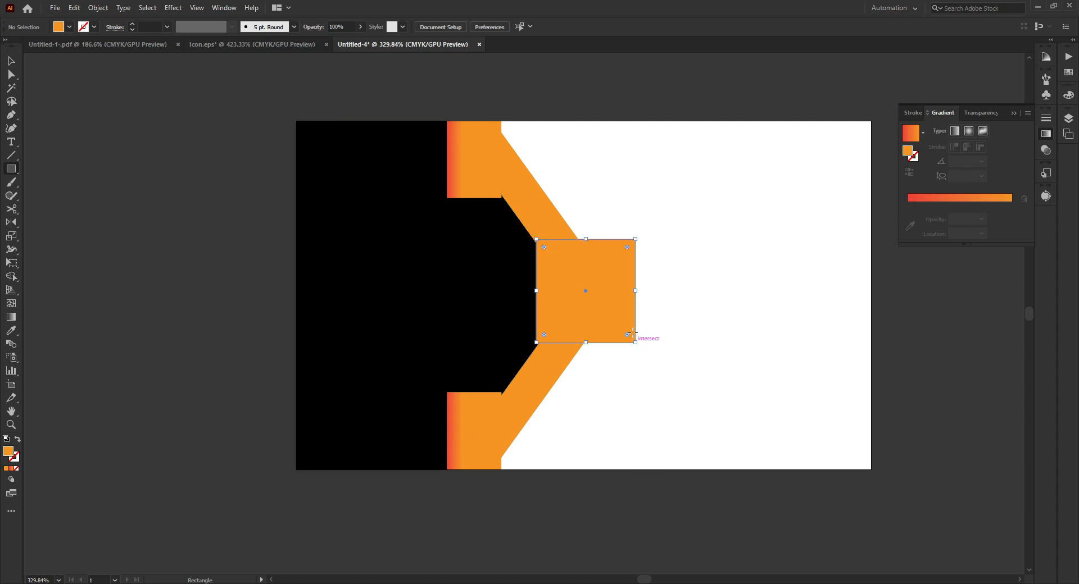
{"action": "left_click", "coordinate": [11, 61]}
{"action": "left_click_drag", "start_coordinate": [571, 306], "coordinate": [600, 310]}
- Trim the orange pointed shape to the rectangle's area with Shape Builder and delete the leftover rectangle piece, keeping a short arrow
{"action": "left_click_drag", "start_coordinate": [577, 246], "coordinate": [537, 233]}
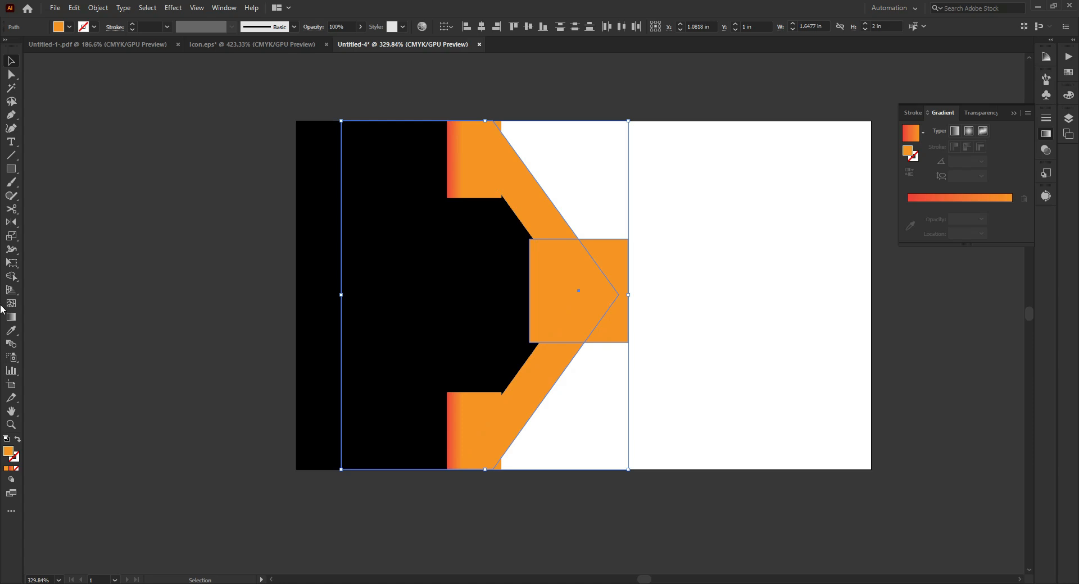
{"action": "left_click", "coordinate": [49, 281]}
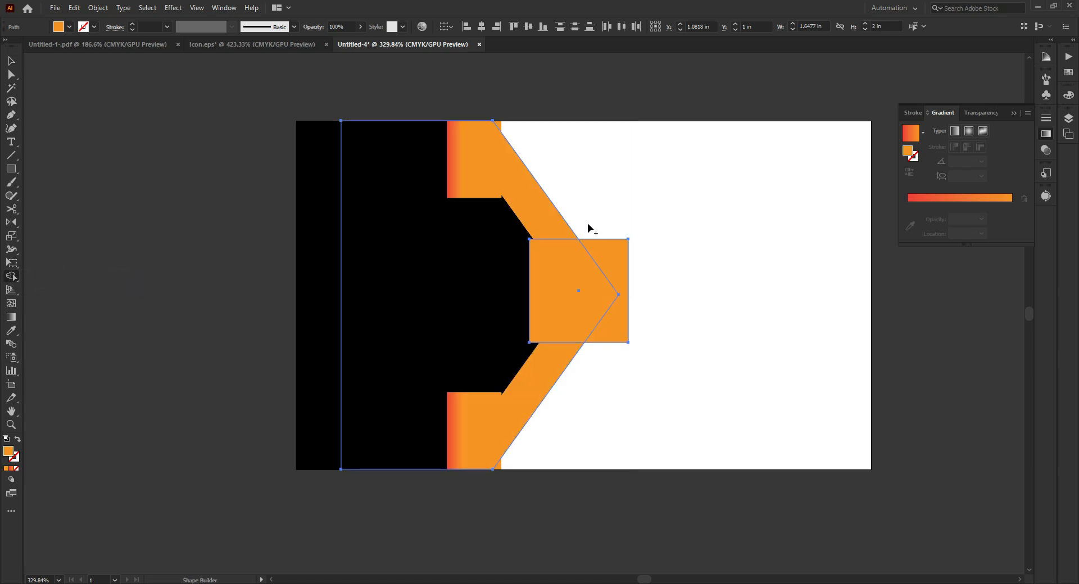
{"action": "left_click", "coordinate": [534, 203], "text": "alt"}
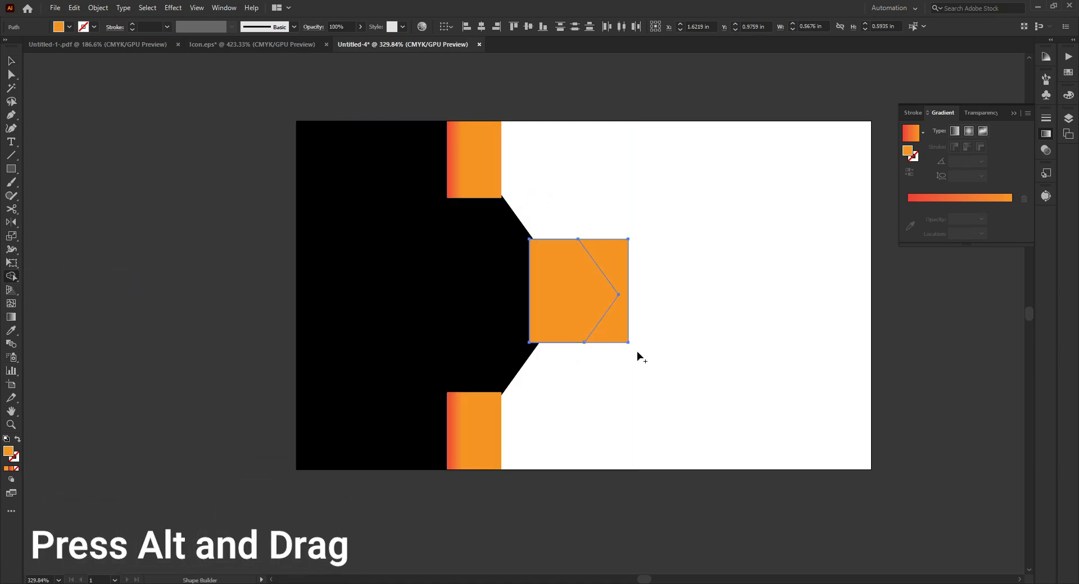
{"action": "left_click", "coordinate": [12, 61]}
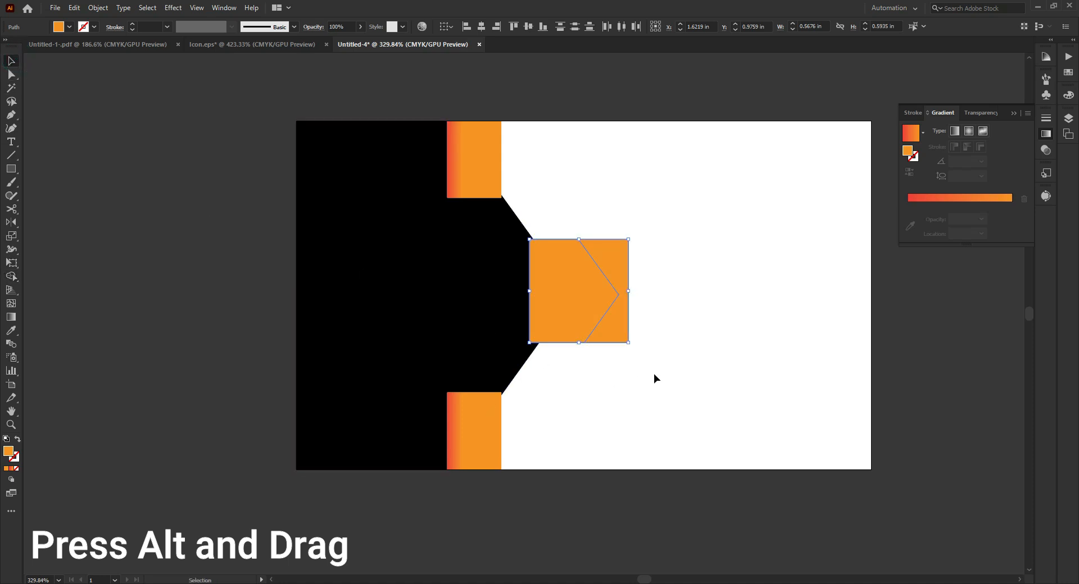
{"action": "left_click", "coordinate": [617, 323]}
{"action": "key", "text": "Delete"}
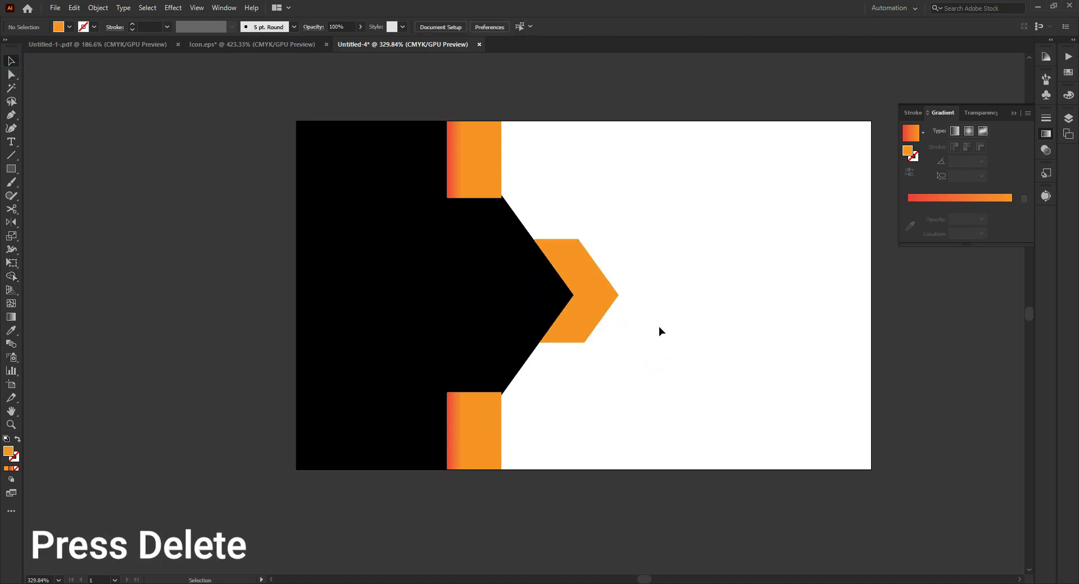
- Copy the gradient of the upper rectangle onto the orange arrow with the Eyedropper
{"action": "left_click", "coordinate": [668, 297], "text": "ctrl+alt"}
{"action": "left_click_drag", "start_coordinate": [617, 299], "coordinate": [611, 298]}
{"action": "left_click_drag", "start_coordinate": [649, 275], "coordinate": [550, 285]}
{"action": "left_click", "coordinate": [458, 313]}
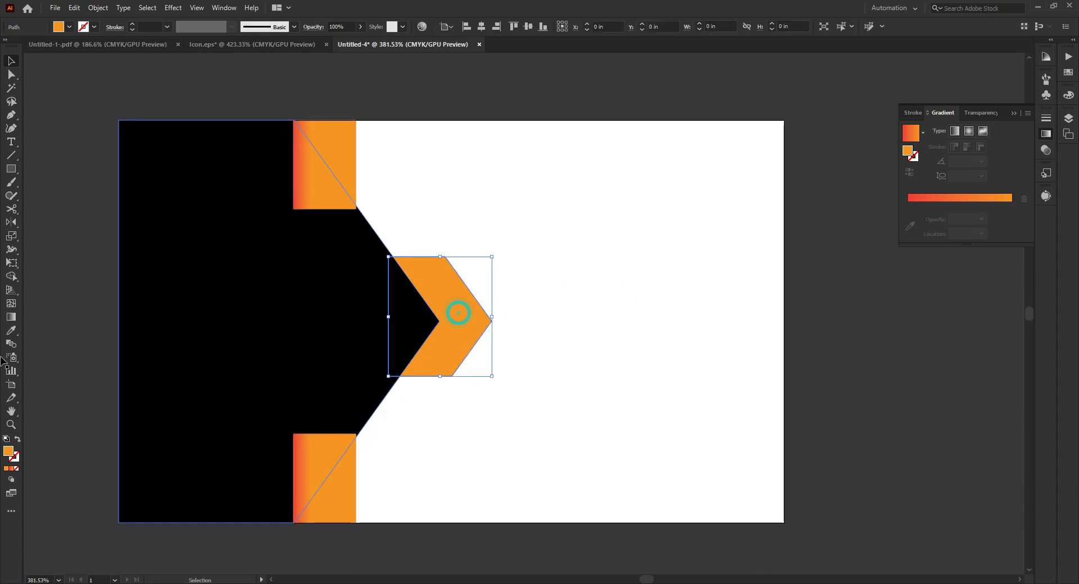
{"action": "left_click", "coordinate": [11, 331]}
{"action": "left_click", "coordinate": [327, 165]}
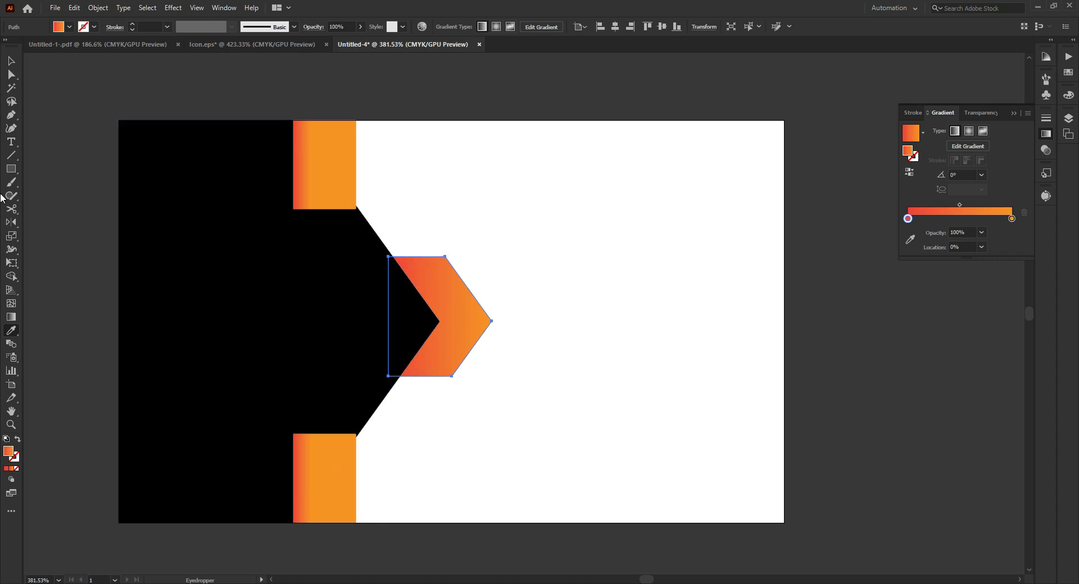
- Redraw the arrow's gradient almost horizontally, from just outside its left edge to just past the black shape's tip
{"action": "left_click", "coordinate": [11, 318]}
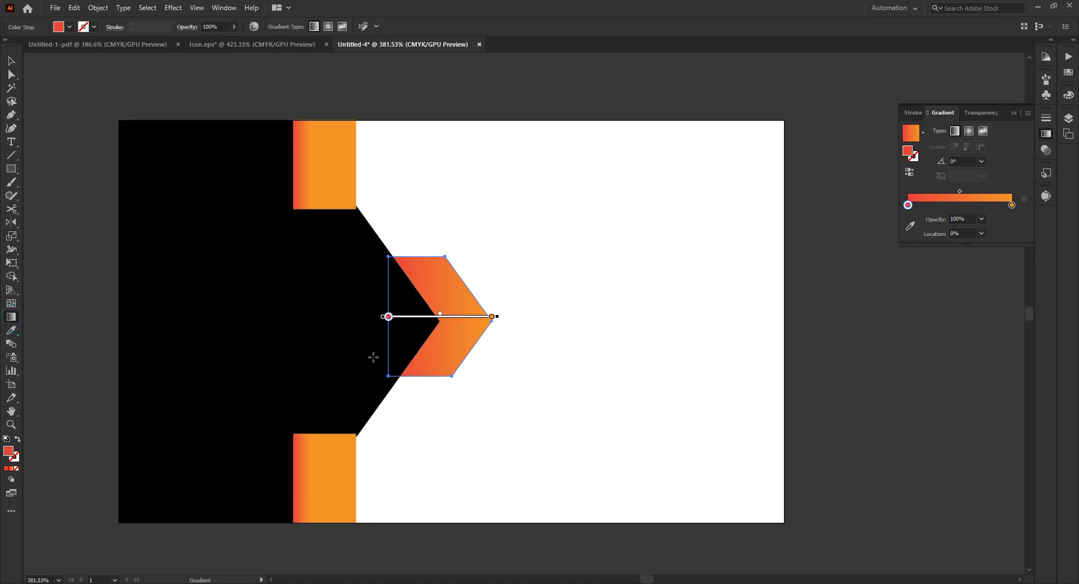
{"action": "left_click_drag", "start_coordinate": [369, 319], "coordinate": [443, 316]}
{"action": "left_click", "coordinate": [14, 60]}
{"action": "left_click", "coordinate": [802, 264]}
- Select all the artwork on the card and stretch it horizontally to about 1.96 in wide
{"action": "left_click_drag", "start_coordinate": [693, 260], "coordinate": [478, 284]}
{"action": "left_click_drag", "start_coordinate": [433, 125], "coordinate": [88, 455]}
{"action": "left_click_drag", "start_coordinate": [369, 313], "coordinate": [388, 313]}
{"action": "left_click", "coordinate": [342, 150]}
{"action": "left_click_drag", "start_coordinate": [465, 254], "coordinate": [433, 261]}
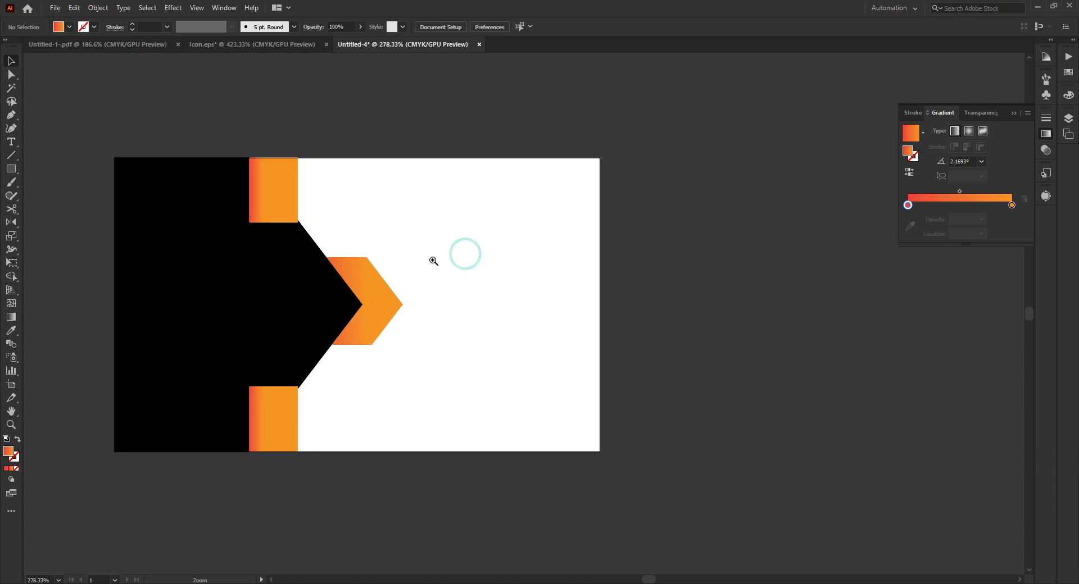
- Add the point text COMPANY on the white area to the right of the arrow
{"action": "left_click", "coordinate": [507, 269]}
{"action": "key", "text": "t"}
{"action": "left_click", "coordinate": [481, 335]}
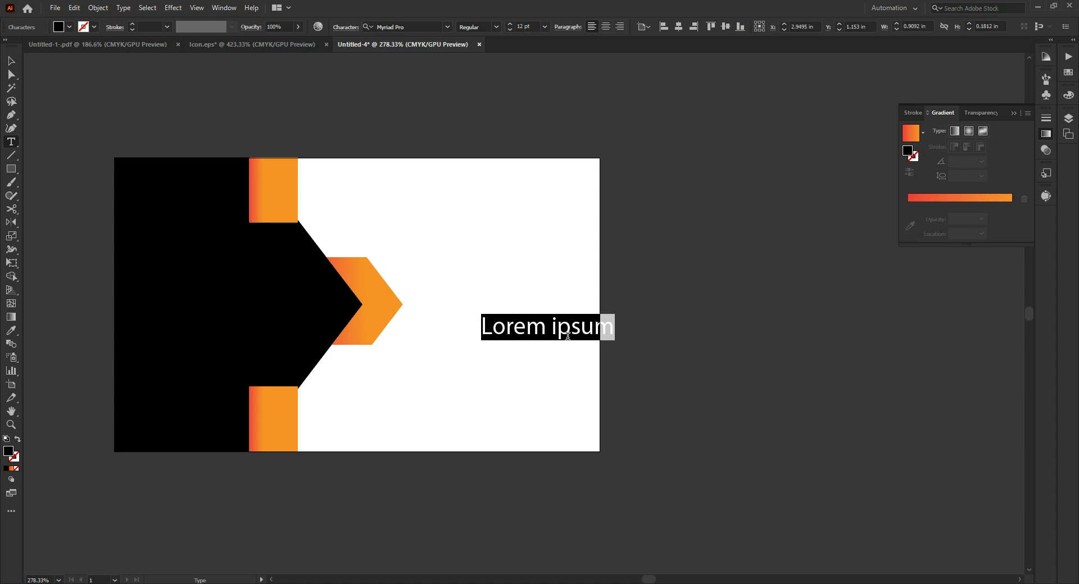
{"action": "type", "text": "COMP"}
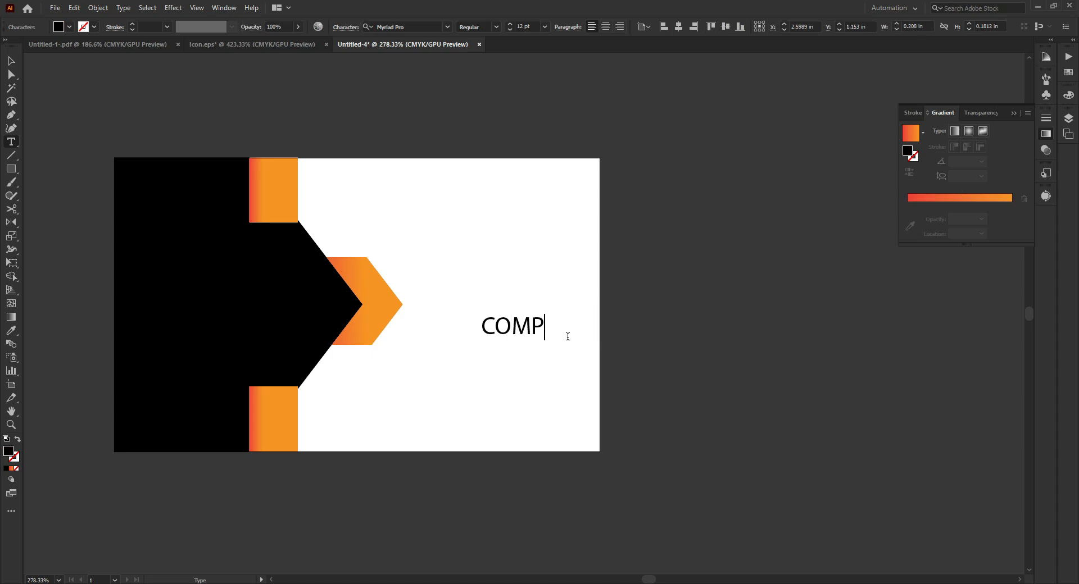
{"action": "key", "text": "Escape"}
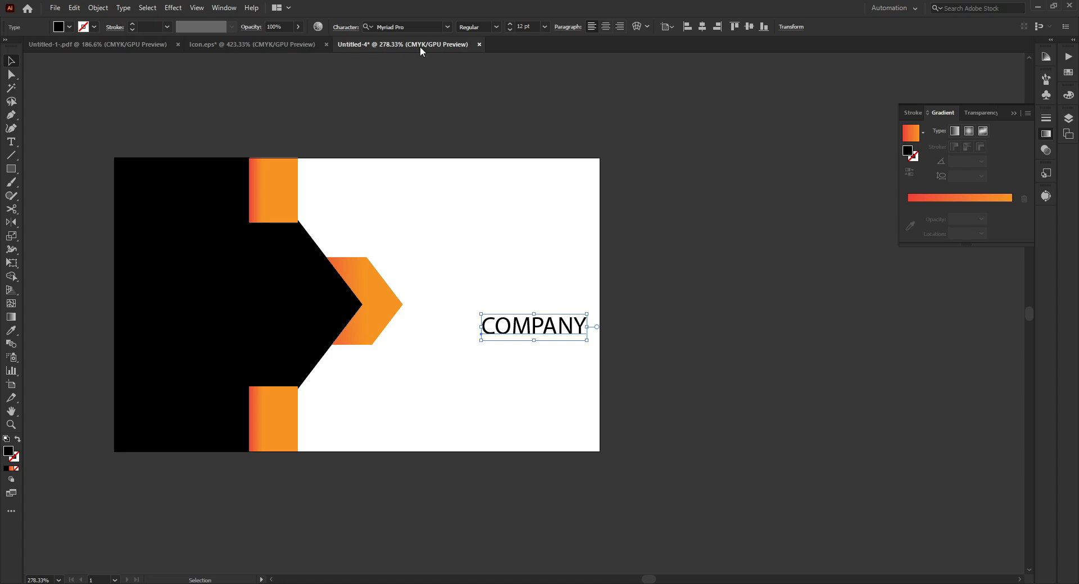
- Set the COMPANY text to Oswald Regular at about 11.11 pt and move it slightly up and to the left
{"action": "left_click", "coordinate": [427, 27]}
{"action": "type", "text": "osw"}
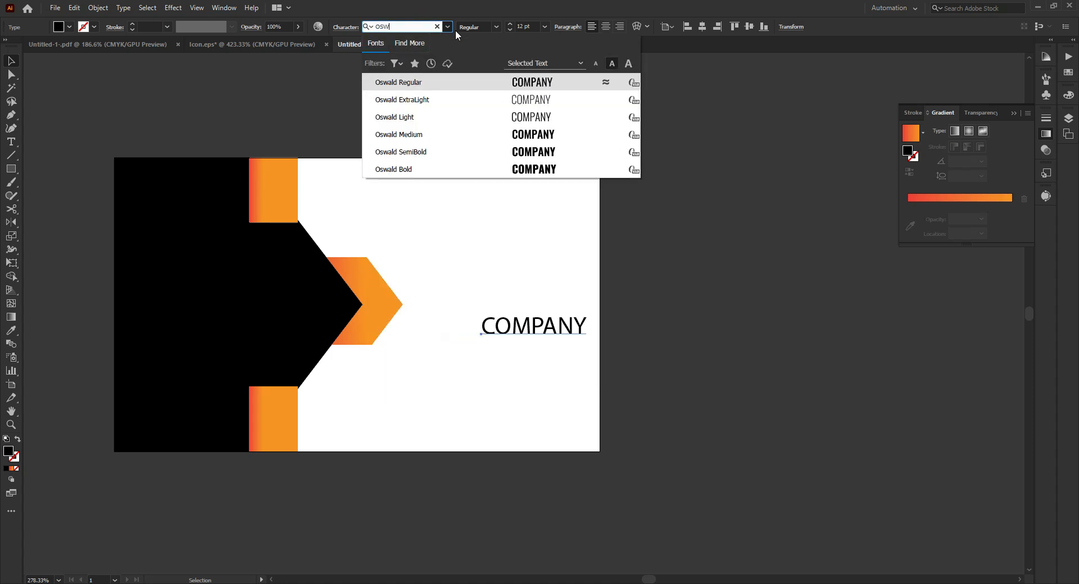
{"action": "key", "text": "Return"}
{"action": "left_click_drag", "start_coordinate": [552, 322], "coordinate": [560, 300]}
{"action": "left_click", "coordinate": [601, 281]}
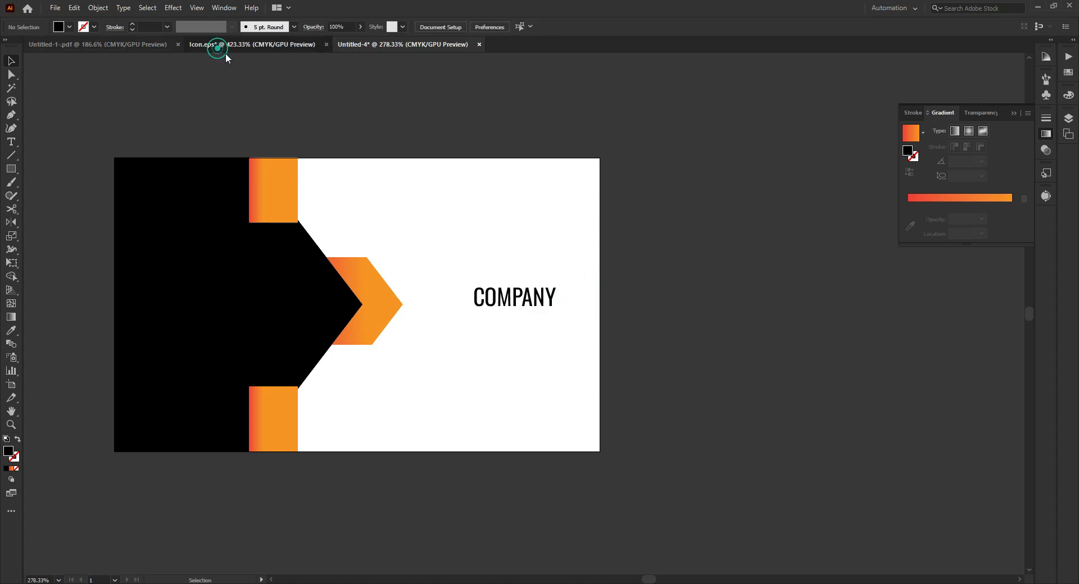
- Bring the orange diamond logo from Icon.eps into the card document and place it, about 0.5 in wide, just above COMPANY
{"action": "left_click", "coordinate": [225, 45]}
{"action": "left_click_drag", "start_coordinate": [304, 236], "coordinate": [749, 261]}
{"action": "scroll", "coordinate": [470, 204], "scroll_direction": "down", "scroll_amount": 1}
{"action": "left_click_drag", "start_coordinate": [499, 188], "coordinate": [414, 43]}
{"action": "left_click_drag", "start_coordinate": [492, 247], "coordinate": [494, 247]}
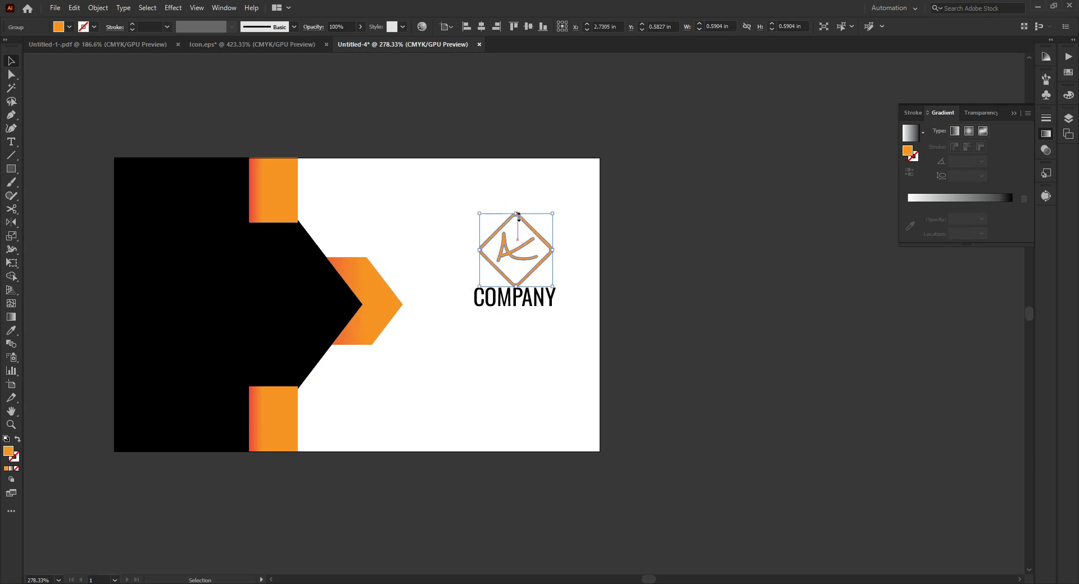
{"action": "key", "text": "Up"}
{"action": "key", "text": "Up"}
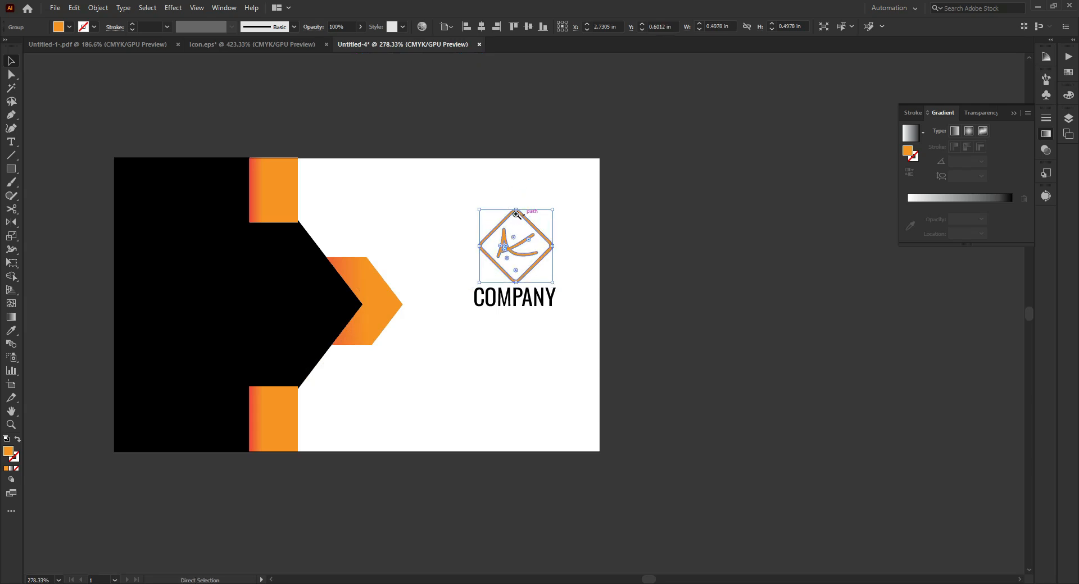
{"action": "left_click_drag", "start_coordinate": [517, 214], "coordinate": [549, 210]}
{"action": "left_click", "coordinate": [565, 174]}
- Duplicate the COMPANY text directly below itself and change the copy to read About
{"action": "left_click_drag", "start_coordinate": [542, 373], "coordinate": [556, 410]}
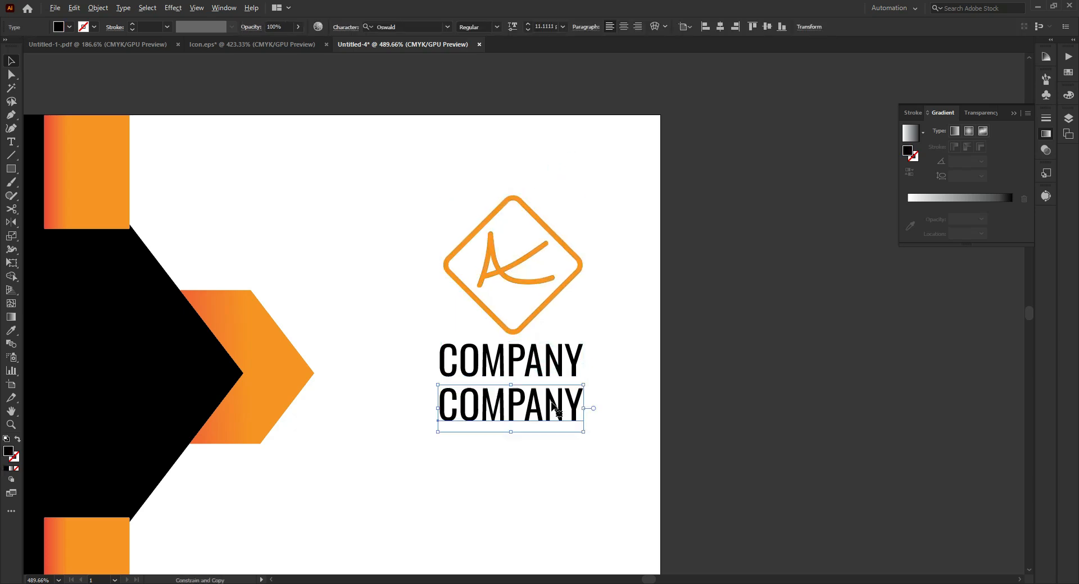
{"action": "double_click", "coordinate": [551, 403]}
{"action": "double_click", "coordinate": [552, 401]}
{"action": "type", "text": "A"}
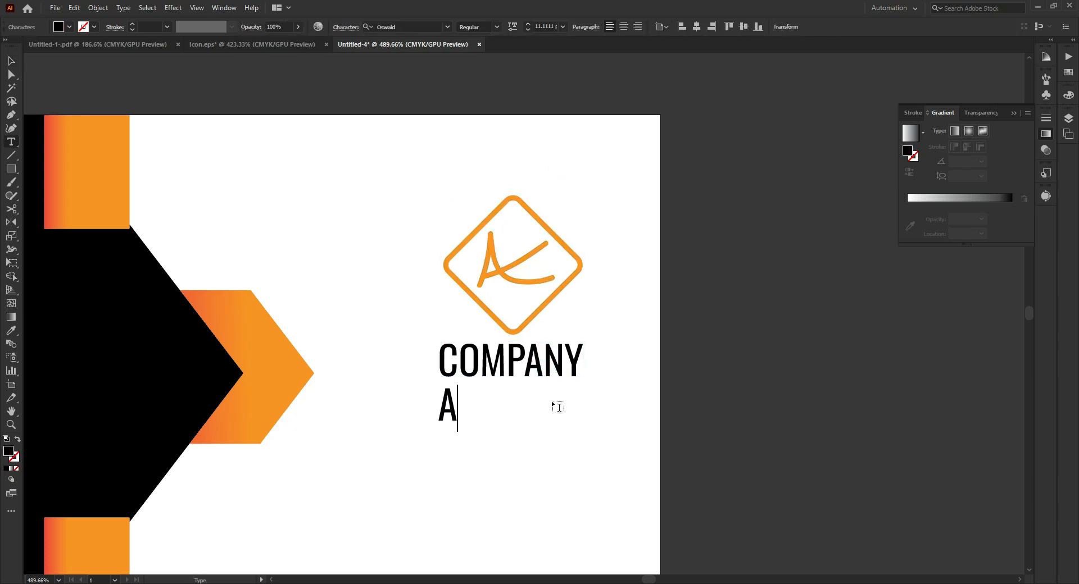
{"action": "type", "text": "bou"}
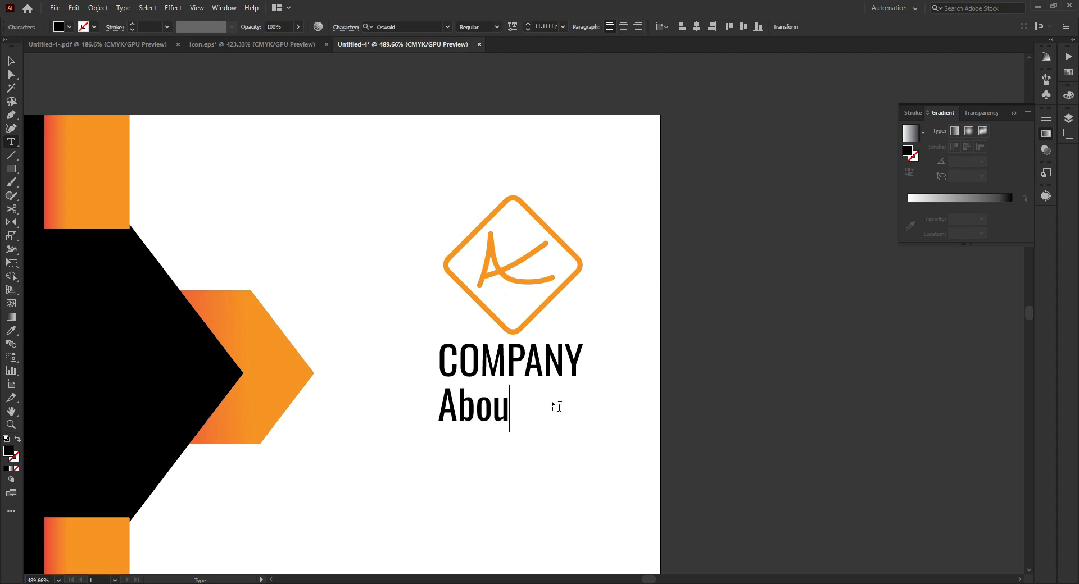
{"action": "key", "text": "Escape"}
- Shrink the About text to about 7.64 pt centred under COMPANY and fill it with medium gray
{"action": "mouse_move", "coordinate": [506, 419]}
{"action": "left_mouse_down"}
{"action": "mouse_move", "coordinate": [548, 424]}
{"action": "mouse_move", "coordinate": [513, 418]}
{"action": "left_mouse_up"}
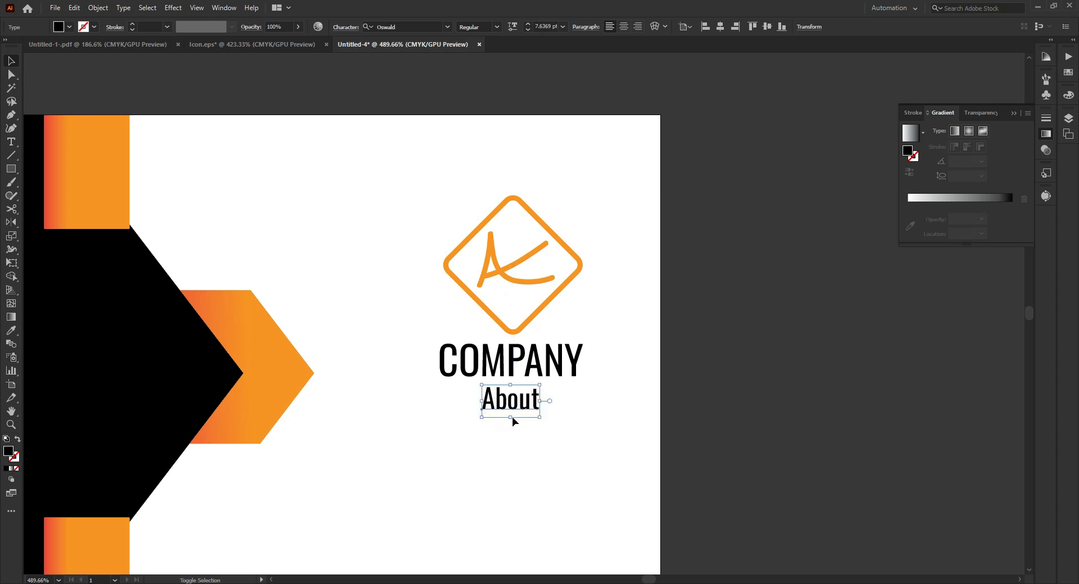
{"action": "left_click", "coordinate": [75, 26]}
{"action": "left_click", "coordinate": [47, 78]}
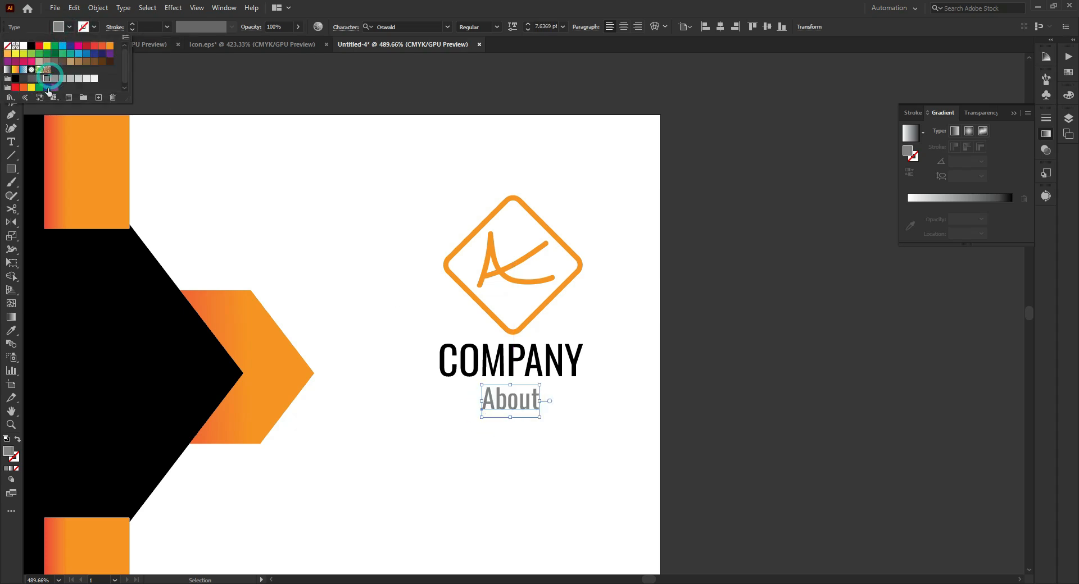
{"action": "left_click", "coordinate": [351, 181]}
{"action": "left_click", "coordinate": [635, 327]}
- Move the logo, COMPANY and About together down to about Y 0.97 in, near the card's vertical centre
{"action": "left_click_drag", "start_coordinate": [691, 332], "coordinate": [662, 366]}
{"action": "left_click_drag", "start_coordinate": [589, 243], "coordinate": [561, 392]}
{"action": "key", "text": "Down"}
{"action": "key", "text": "Down"}
{"action": "key", "text": "Down"}
{"action": "key", "text": "Down"}
{"action": "key", "text": "Down"}
{"action": "key", "text": "Down"}
{"action": "key", "text": "Down"}
{"action": "key", "text": "Down"}
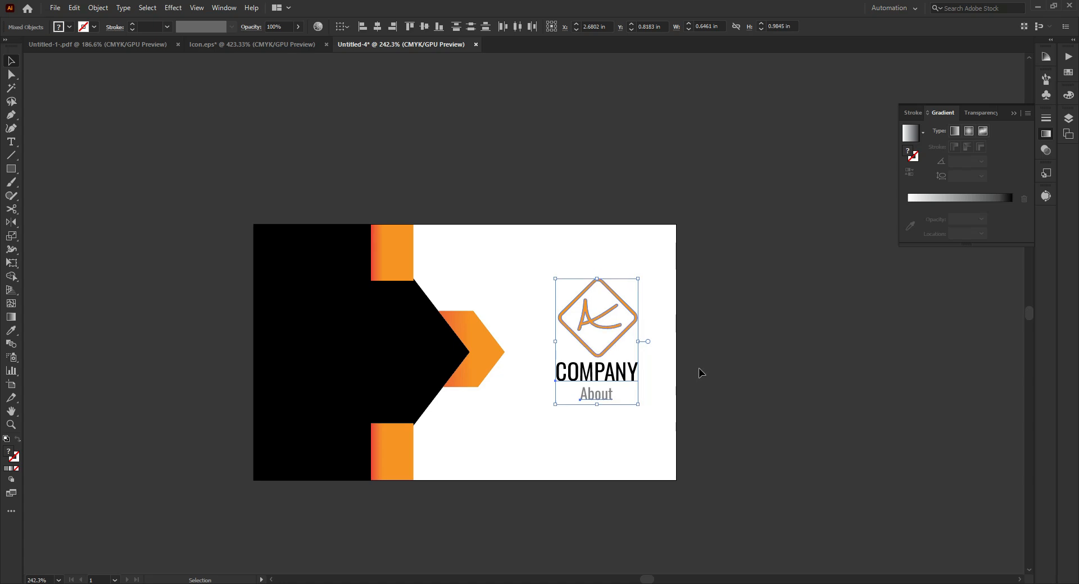
{"action": "key", "text": "Down"}
{"action": "key", "text": "Down"}
{"action": "key", "text": "Down"}
{"action": "key", "text": "Down"}
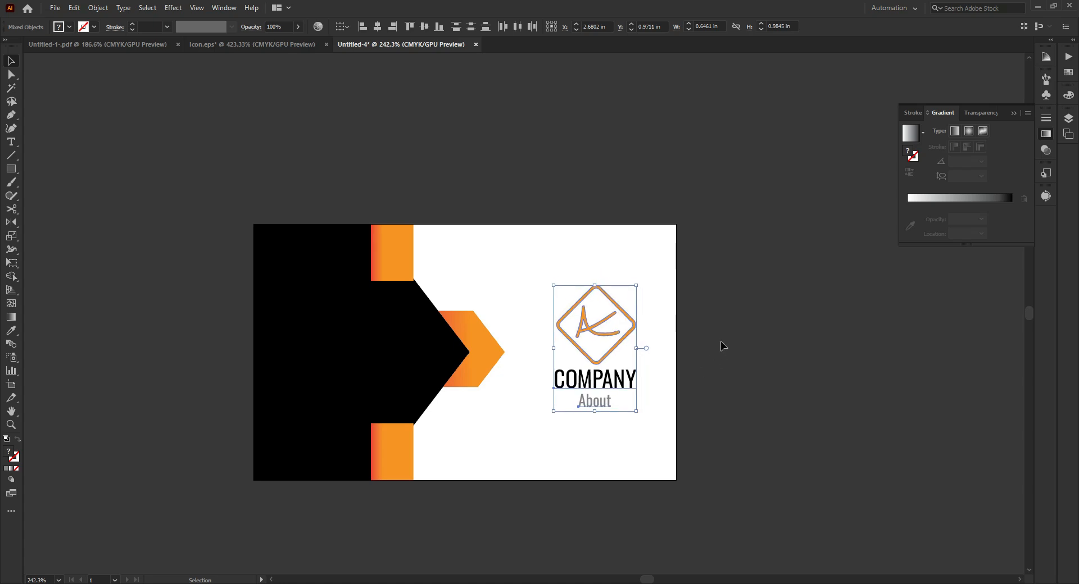
{"action": "left_click", "coordinate": [719, 341]}
- Duplicate the artboard with its artwork to the right of the original card
{"action": "left_click", "coordinate": [680, 356], "text": "alt"}
{"action": "left_click_drag", "start_coordinate": [668, 348], "coordinate": [531, 339]}
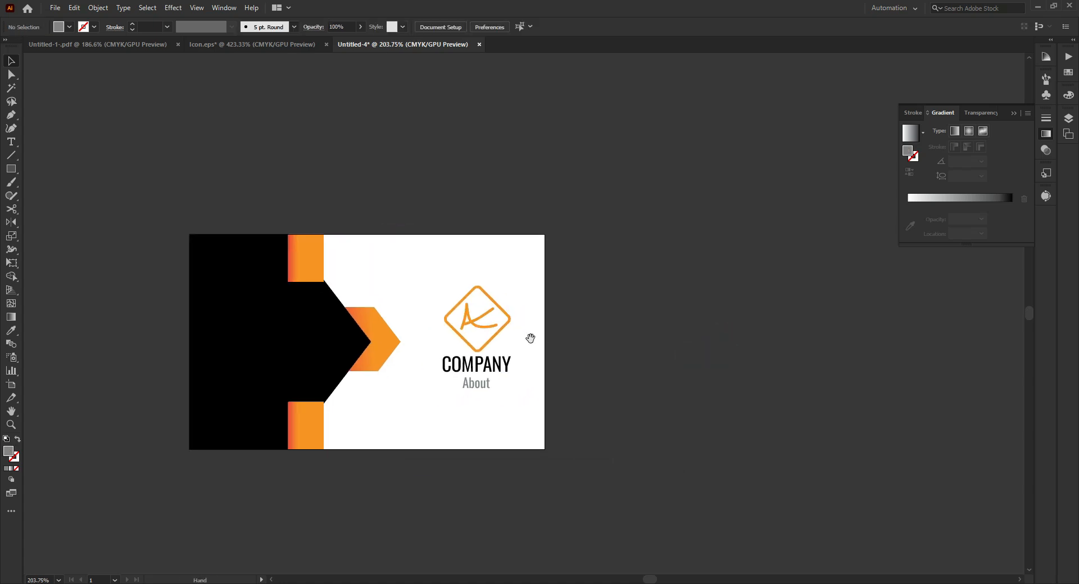
{"action": "left_click", "coordinate": [16, 385]}
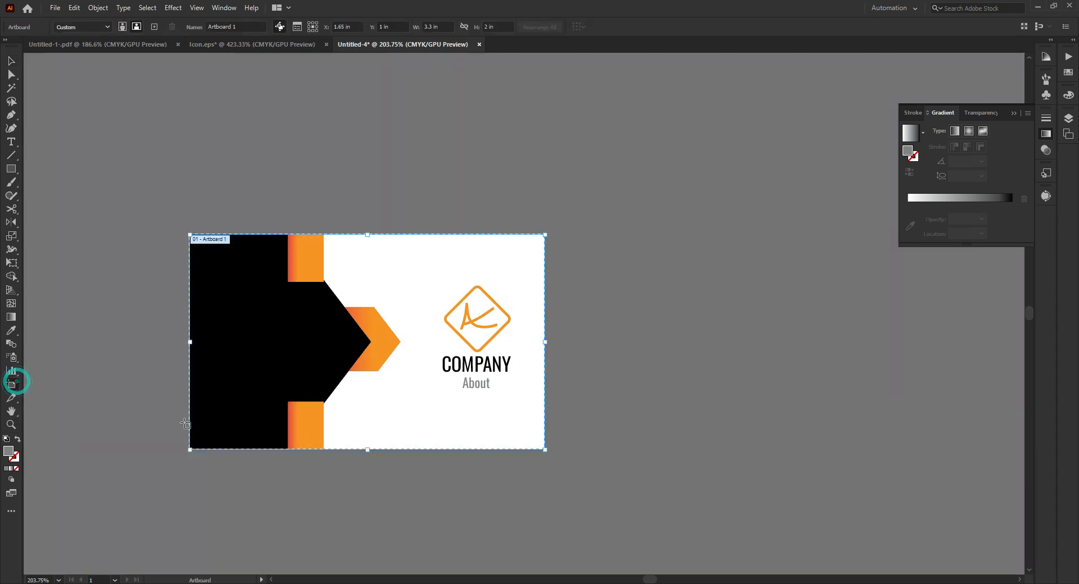
{"action": "left_click_drag", "start_coordinate": [261, 303], "coordinate": [626, 310]}
{"action": "left_click", "coordinate": [10, 61]}
{"action": "left_click", "coordinate": [503, 191]}
- Delete the logo, COMPANY and About from the second artboard
{"action": "left_click_drag", "start_coordinate": [703, 202], "coordinate": [449, 201]}
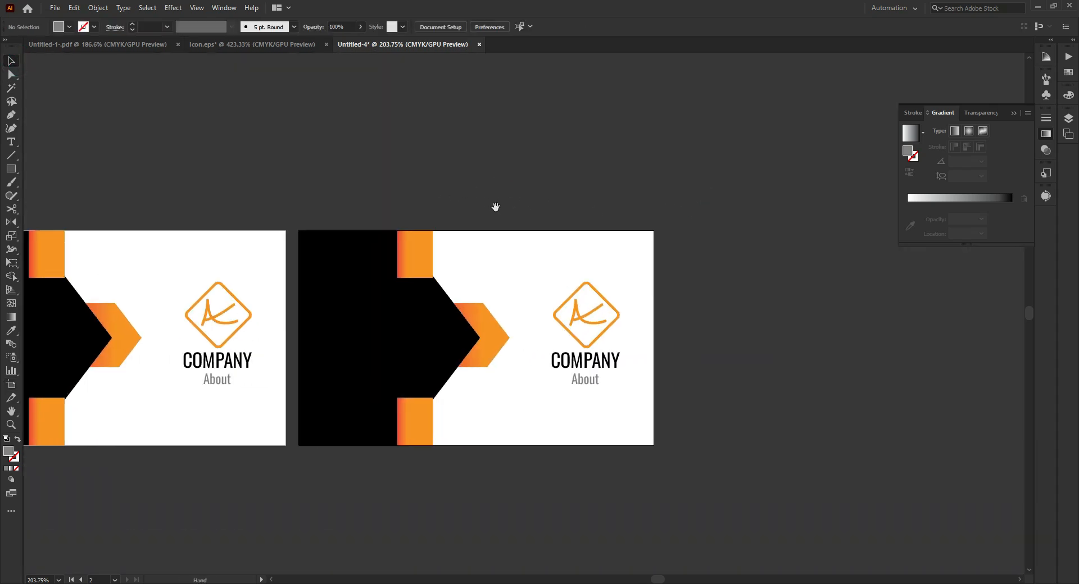
{"action": "left_click_drag", "start_coordinate": [532, 219], "coordinate": [643, 476]}
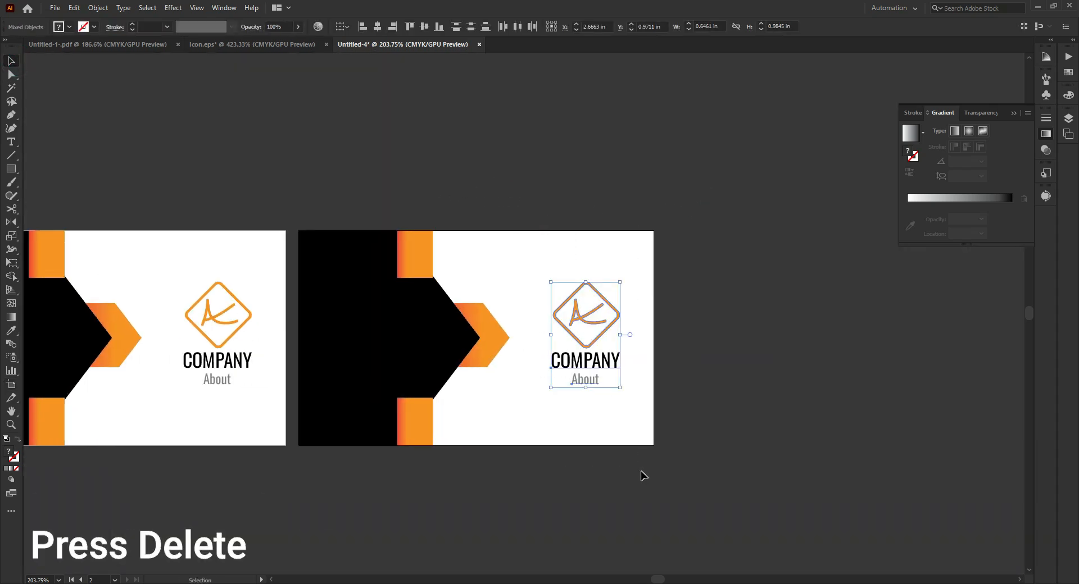
{"action": "key", "text": "Delete"}
- Reflect a copy of the second artboard's black shape and orange accents across the vertical axis and move it flush with the artboard's right edge
{"action": "left_click_drag", "start_coordinate": [575, 179], "coordinate": [300, 460]}
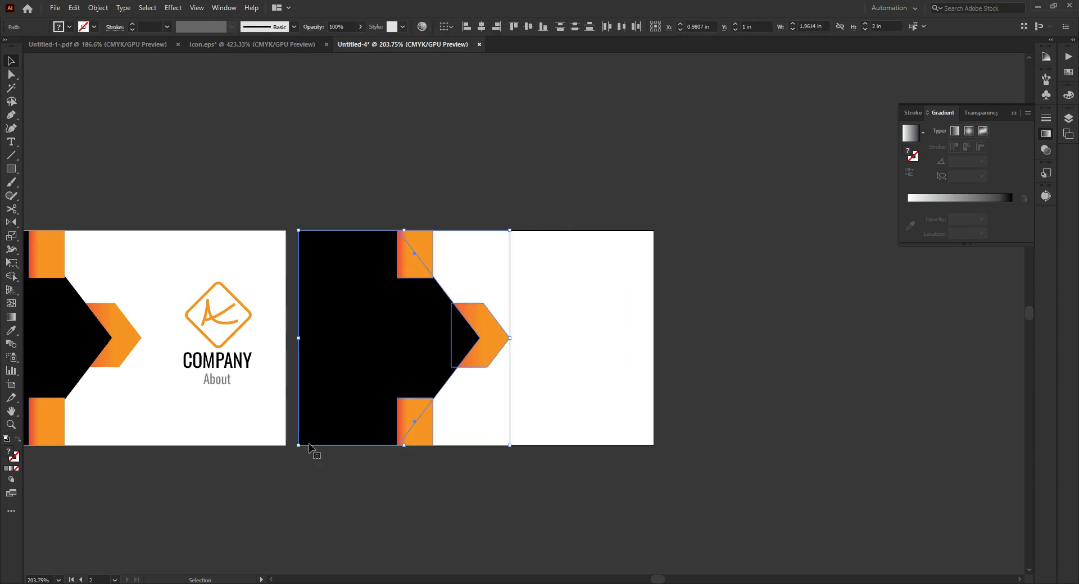
{"action": "right_click", "coordinate": [383, 319]}
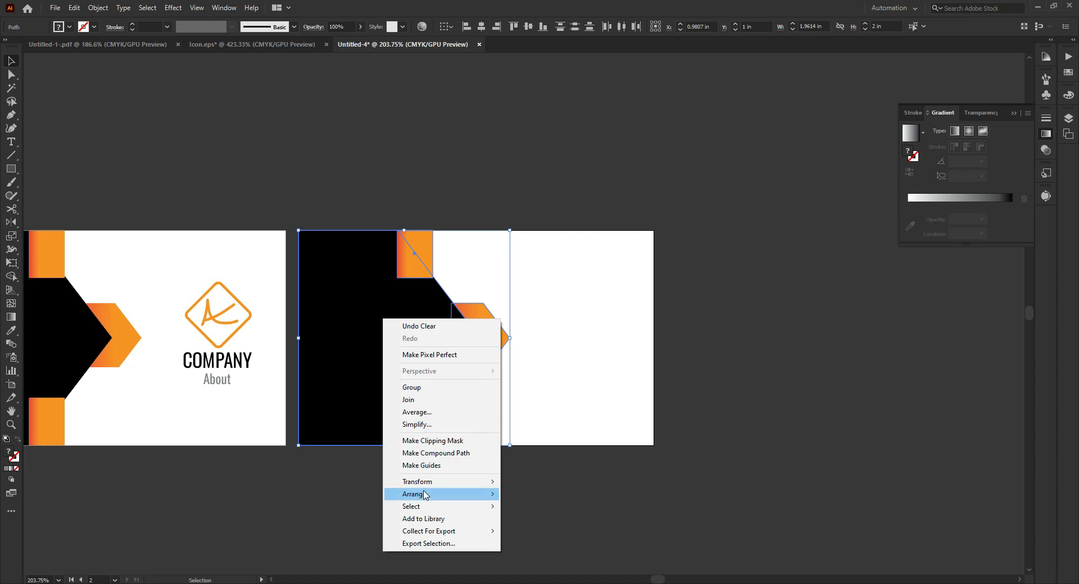
{"action": "mouse_move", "coordinate": [418, 482]}
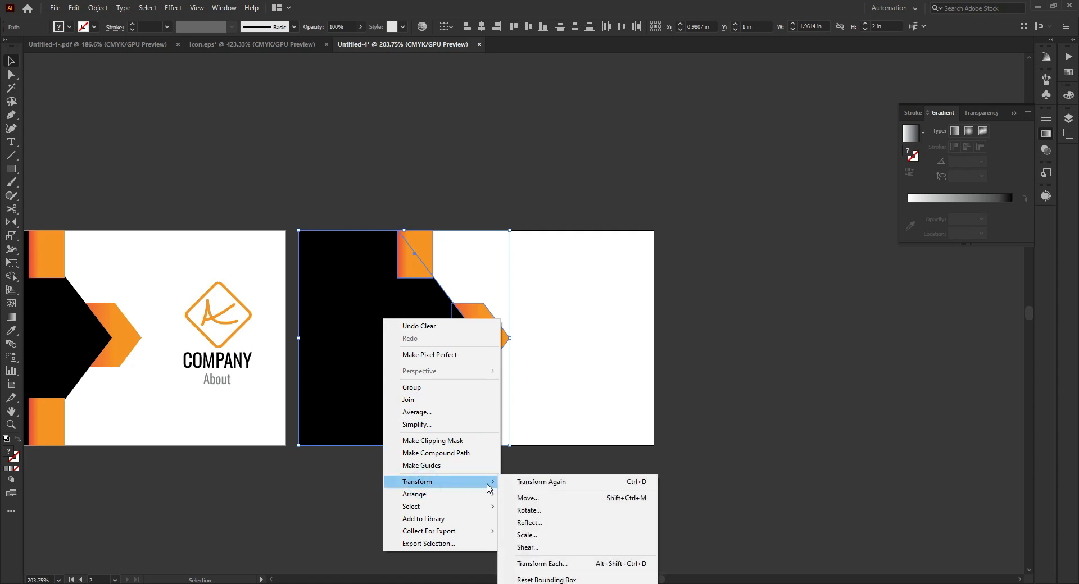
{"action": "left_click", "coordinate": [545, 526]}
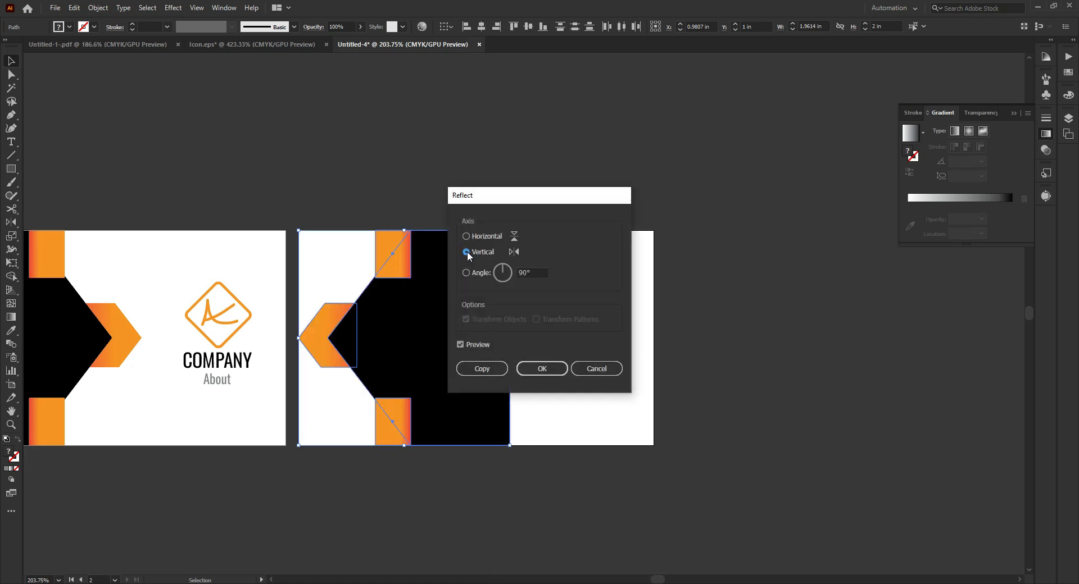
{"action": "left_click", "coordinate": [534, 272]}
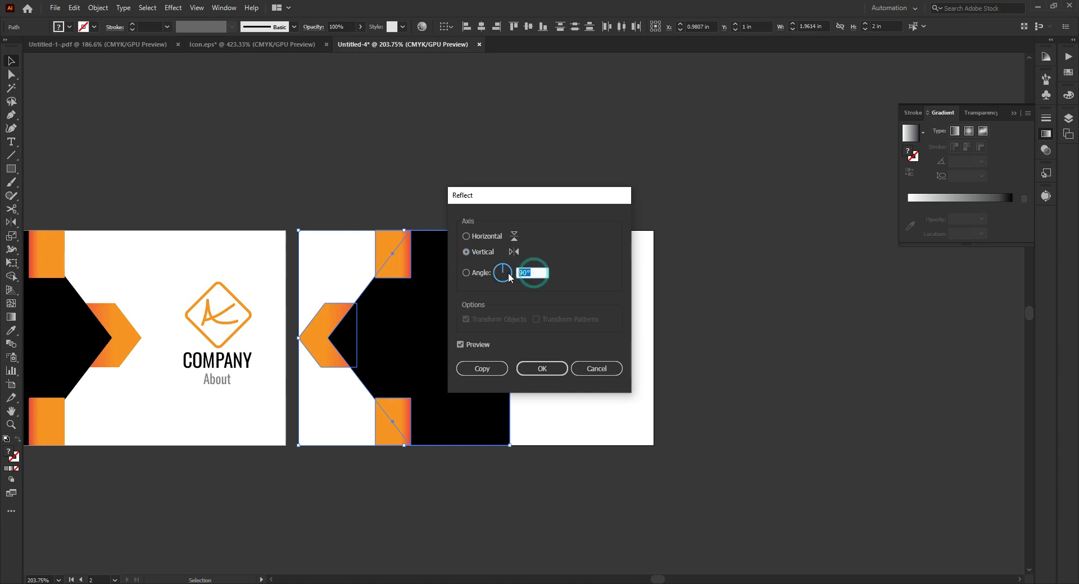
{"action": "left_click", "coordinate": [481, 369]}
{"action": "left_click_drag", "start_coordinate": [443, 369], "coordinate": [584, 363]}
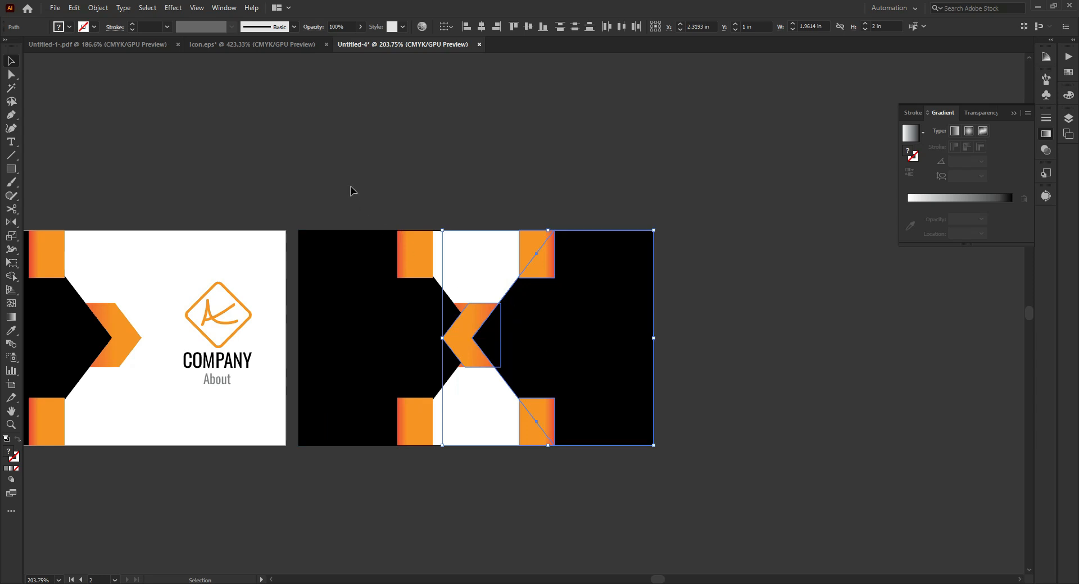
- Delete the original black shape and orange accents from the left side of the second artboard
{"action": "left_click", "coordinate": [418, 444]}
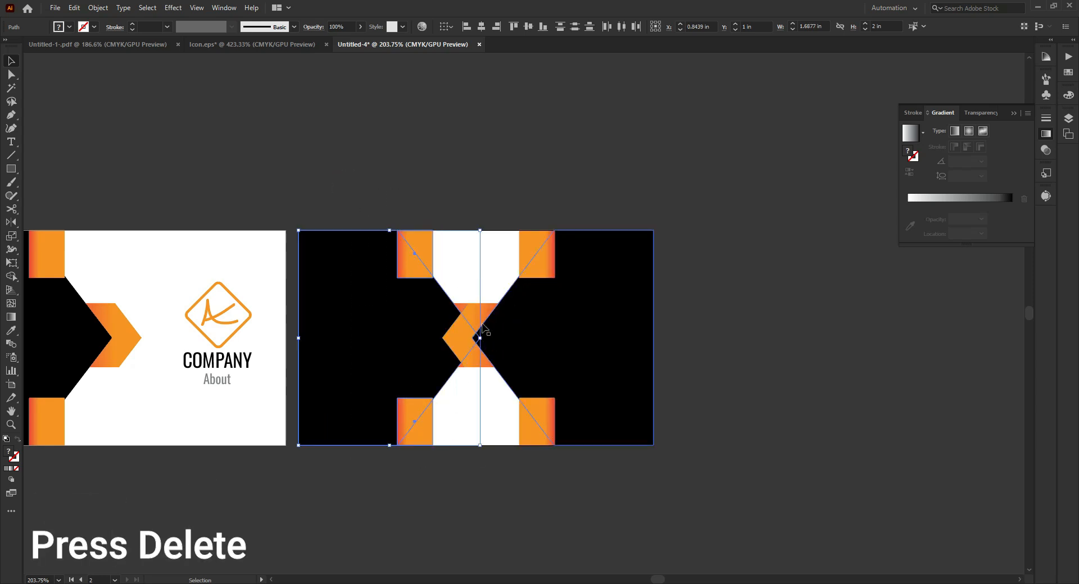
{"action": "key", "text": "Delete"}
{"action": "left_click", "coordinate": [463, 307]}
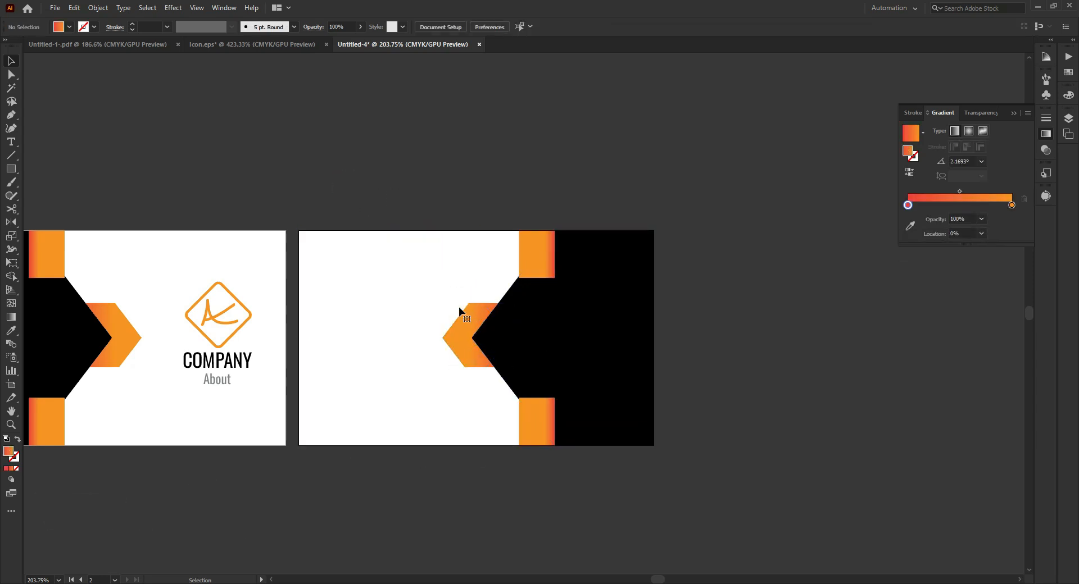
{"action": "left_click_drag", "start_coordinate": [414, 200], "coordinate": [643, 460]}
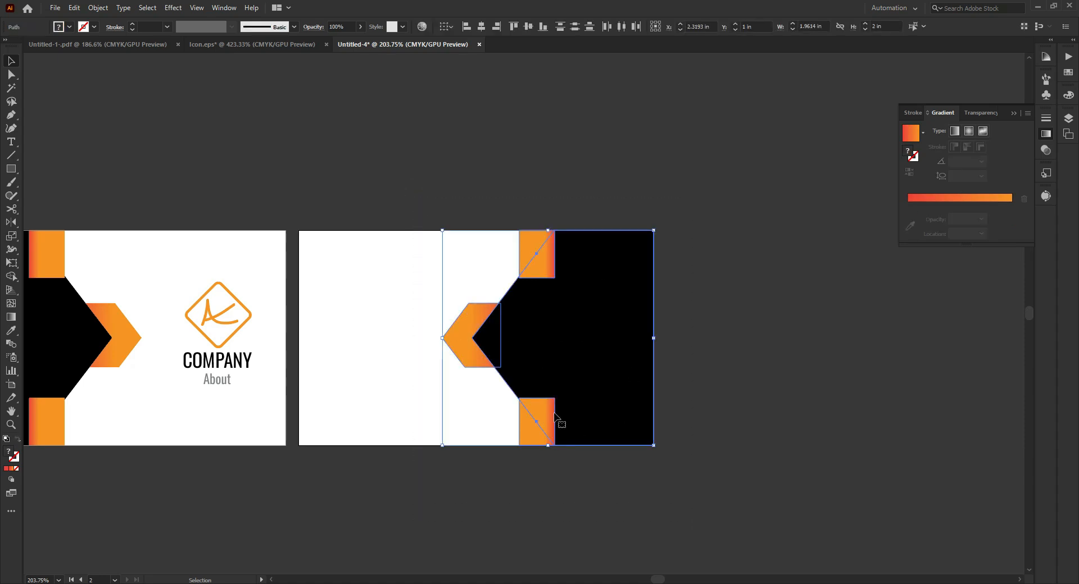
{"action": "left_click", "coordinate": [765, 324]}
- Add the cardholder's full name in capitals as 12 pt Oswald text near the top of the second card's white area
{"action": "key", "text": "space"}
{"action": "left_click_drag", "start_coordinate": [396, 275], "coordinate": [532, 273]}
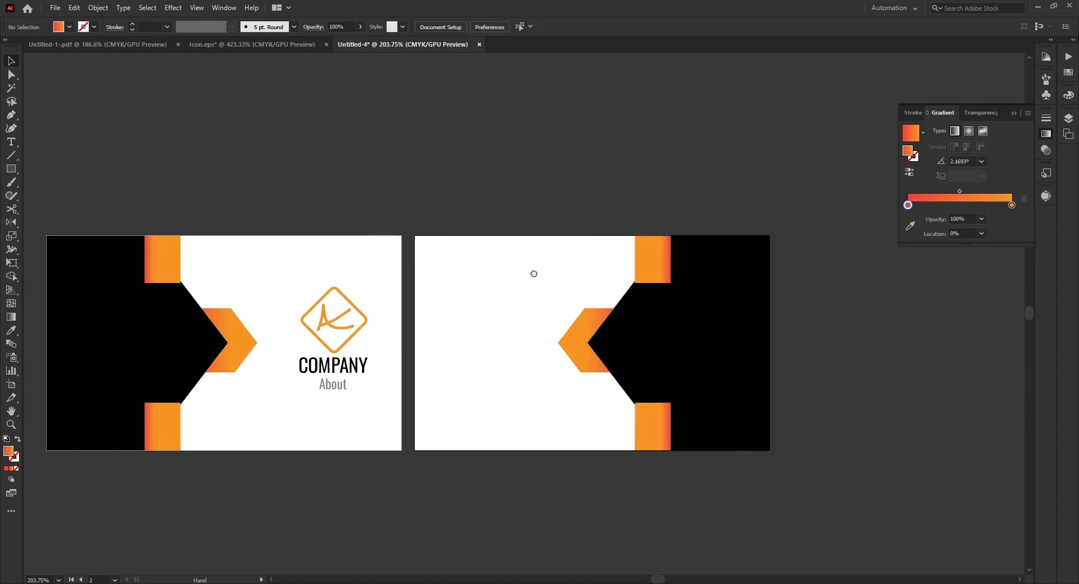
{"action": "left_click", "coordinate": [484, 256]}
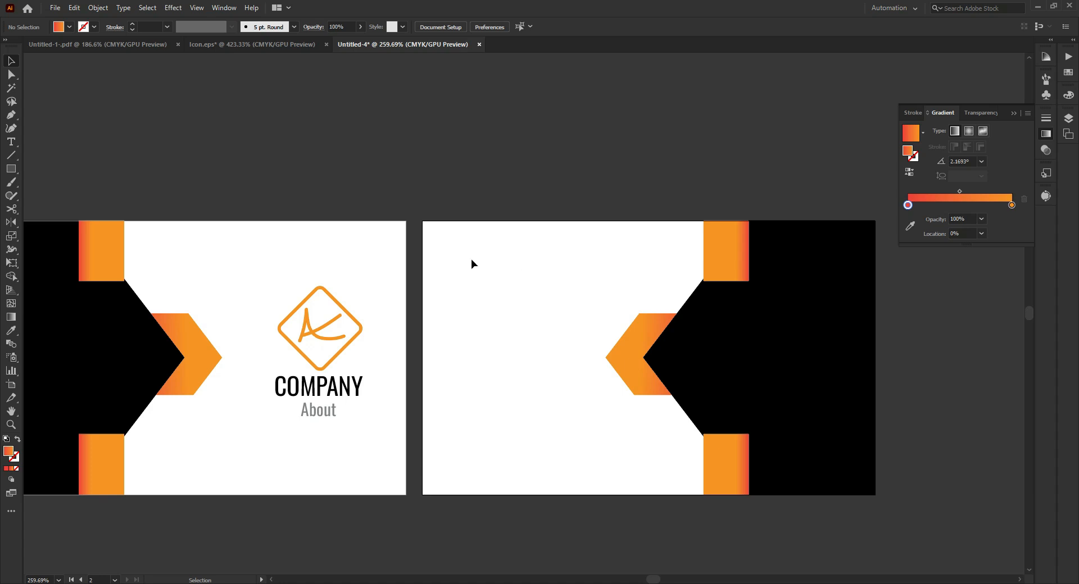
{"action": "left_click", "coordinate": [11, 142]}
{"action": "left_click", "coordinate": [484, 262]}
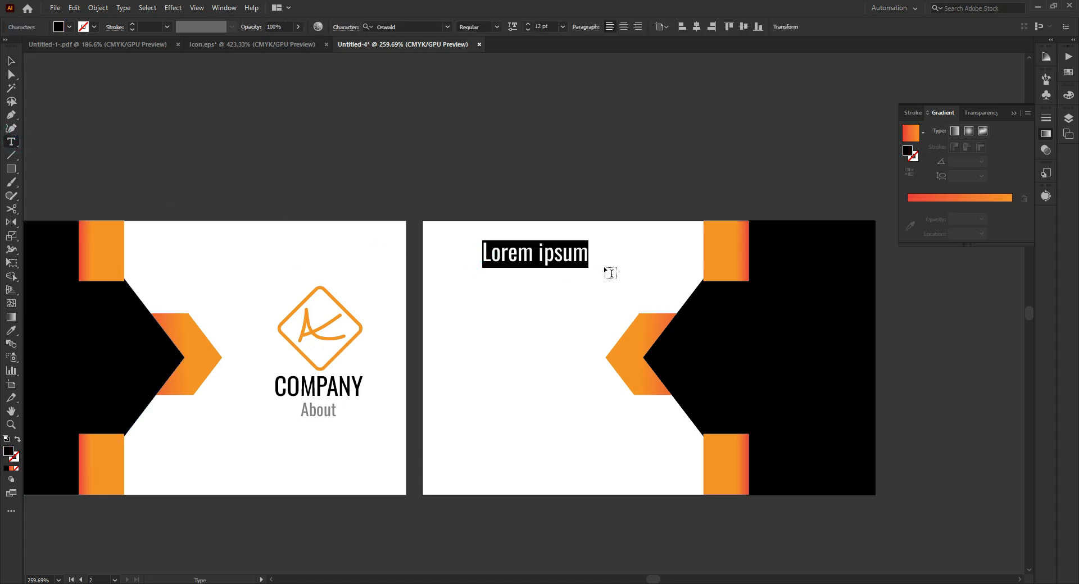
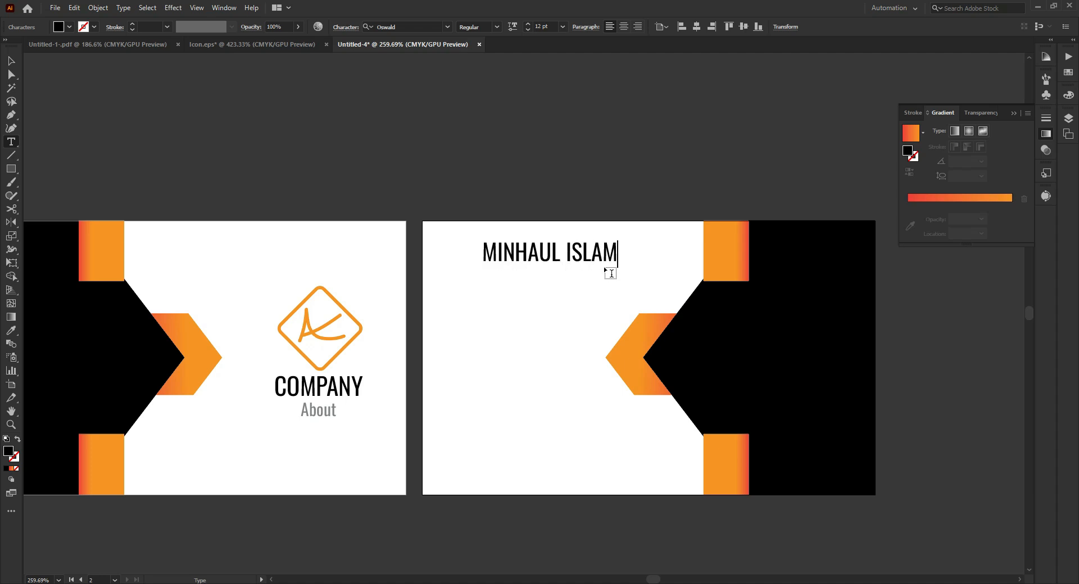
{"action": "key", "text": "Escape"}
- Duplicate the name text directly below itself and change the copy's wording to Graphics Designer
{"action": "key", "text": "ctrl+space"}
{"action": "left_click_drag", "start_coordinate": [549, 238], "coordinate": [530, 292]}
{"action": "double_click", "coordinate": [530, 291]}
{"action": "key", "text": "ctrl+a"}
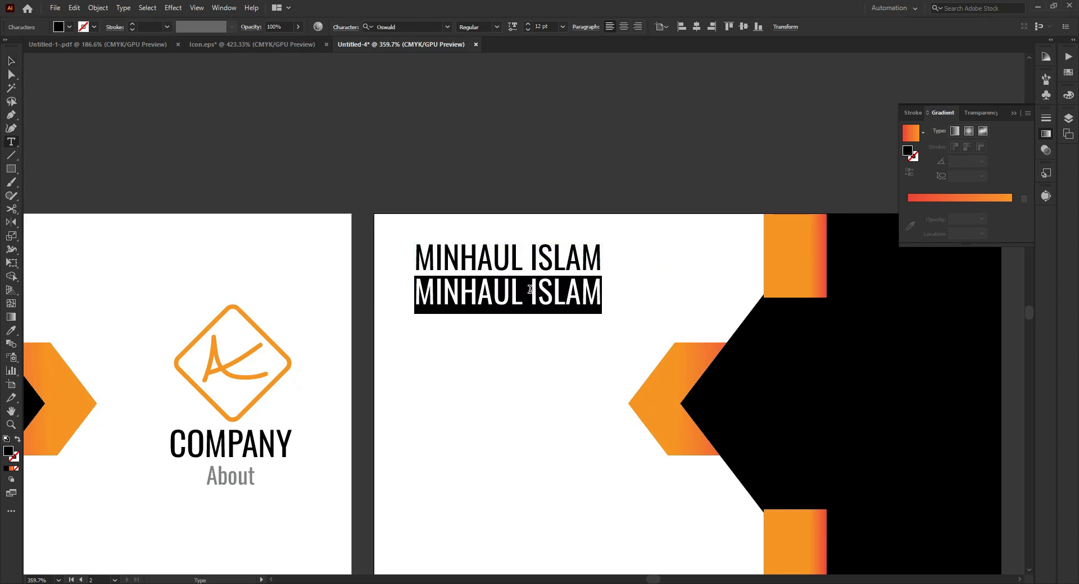
{"action": "type", "text": "Gra"}
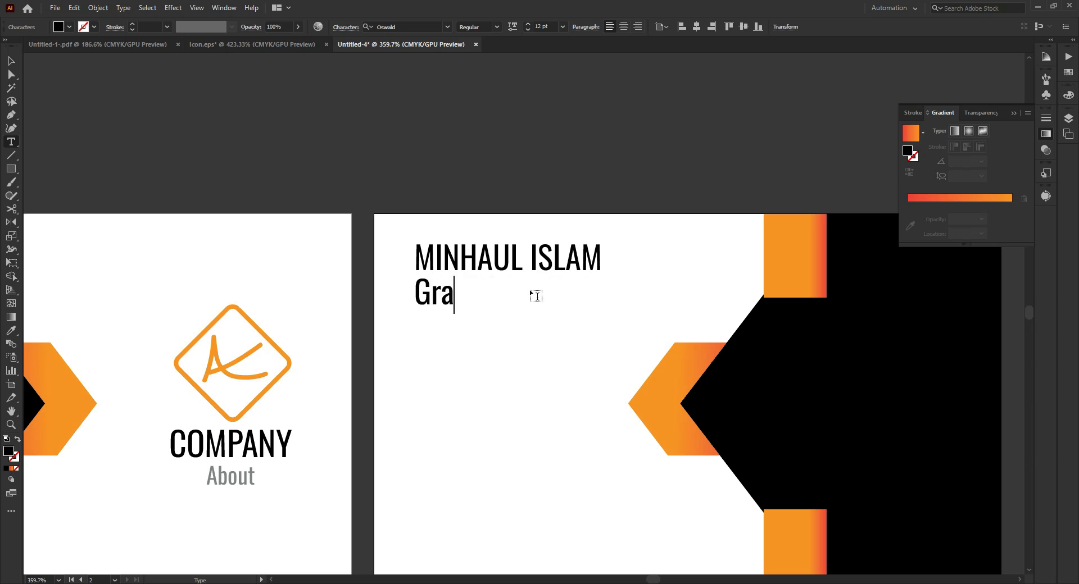
{"action": "type", "text": "phics D"}
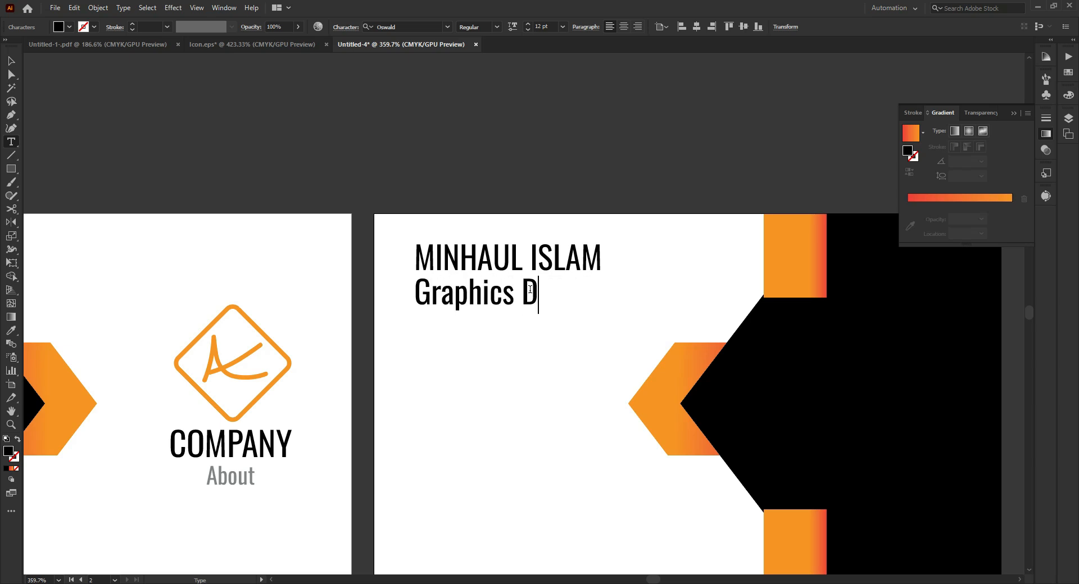
{"action": "type", "text": "esigner"}
{"action": "key", "text": "Escape"}
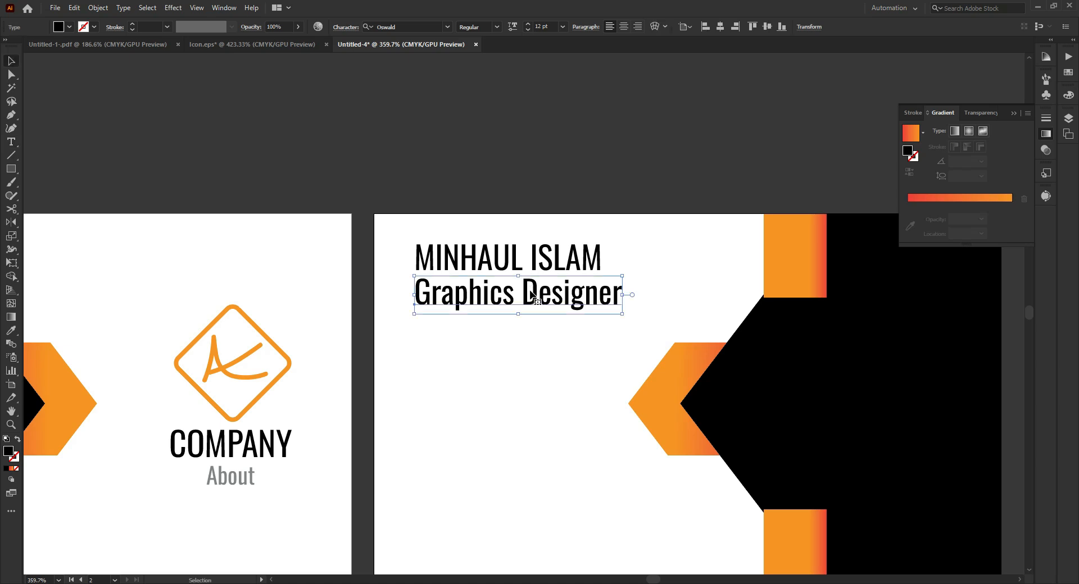
- Set the Graphics Designer text in Arial and scale it down so it is narrower than the name above
{"action": "left_click", "coordinate": [404, 23]}
{"action": "type", "text": "ari"}
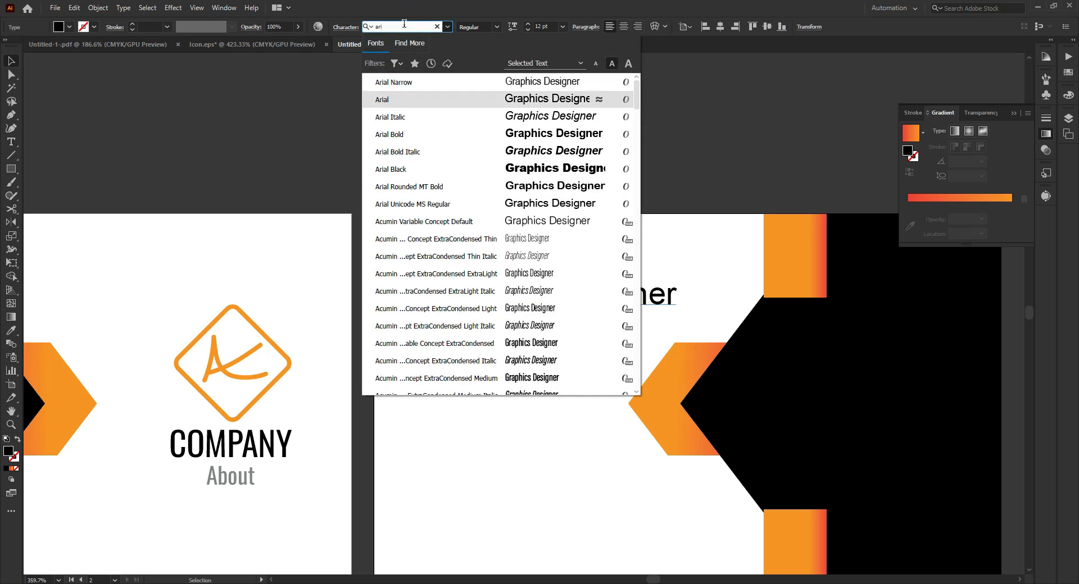
{"action": "key", "text": "Return"}
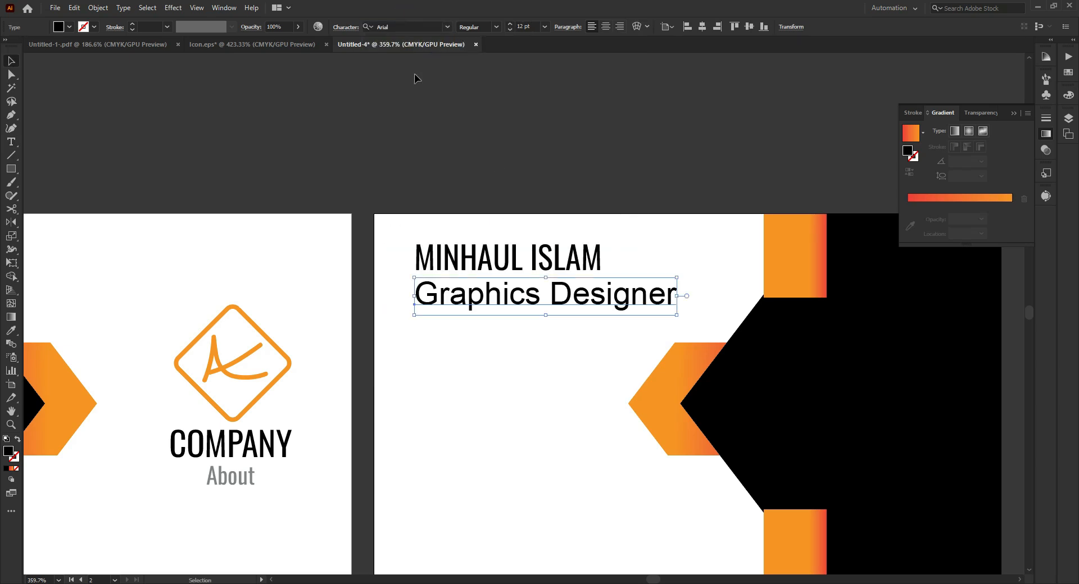
{"action": "left_click_drag", "start_coordinate": [678, 315], "coordinate": [480, 244]}
{"action": "left_click", "coordinate": [537, 306]}
- Adjust the spacing of the name and job title and position both near the second card's upper-left corner
{"action": "key", "text": "Left"}
{"action": "key", "text": "Left"}
{"action": "key", "text": "Left"}
{"action": "key", "text": "Left"}
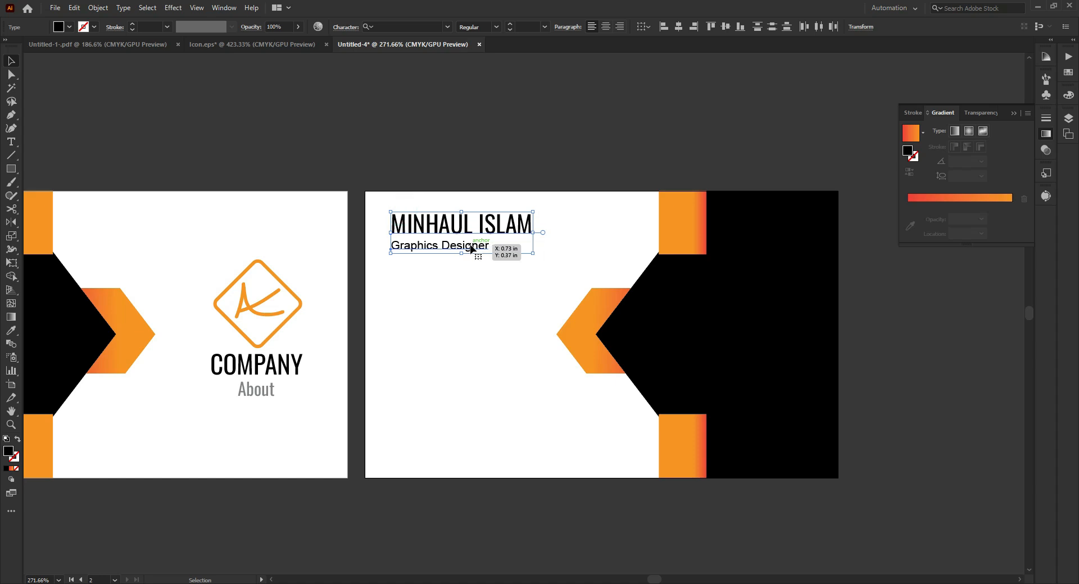
{"action": "key", "text": "Down"}
{"action": "left_click_drag", "start_coordinate": [532, 261], "coordinate": [529, 252]}
{"action": "key", "text": "Up"}
{"action": "key", "text": "Left"}
{"action": "key", "text": "Down"}
{"action": "left_click", "coordinate": [583, 244]}
{"action": "left_click_drag", "start_coordinate": [471, 274], "coordinate": [440, 231]}
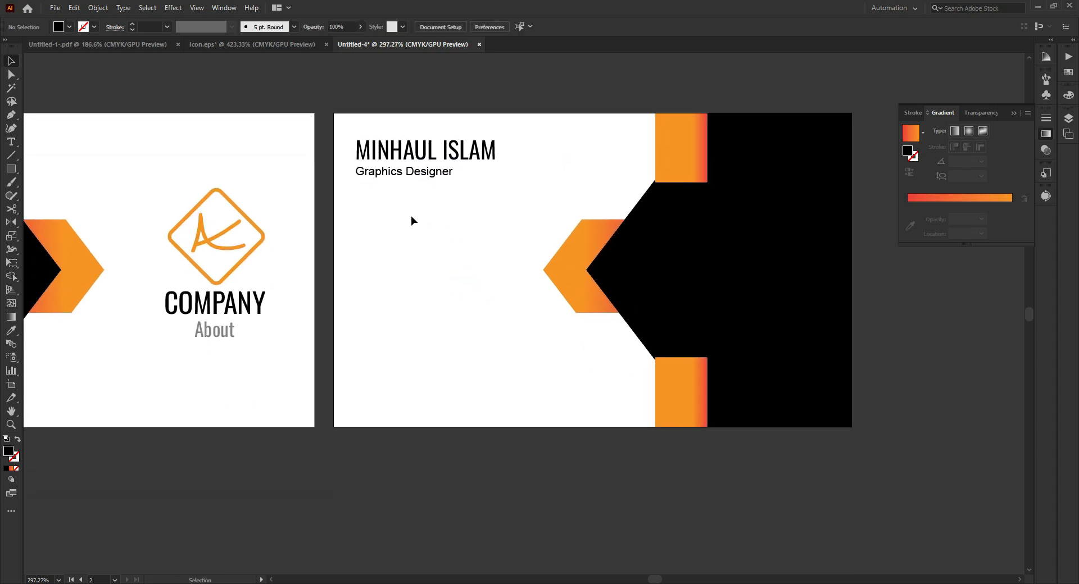
- Add the one-line address as 12 pt Arial text below the middle of the second card, with the country name capitalized
{"action": "left_click_drag", "start_coordinate": [11, 142], "coordinate": [53, 147]}
{"action": "left_click_drag", "start_coordinate": [397, 309], "coordinate": [397, 309]}
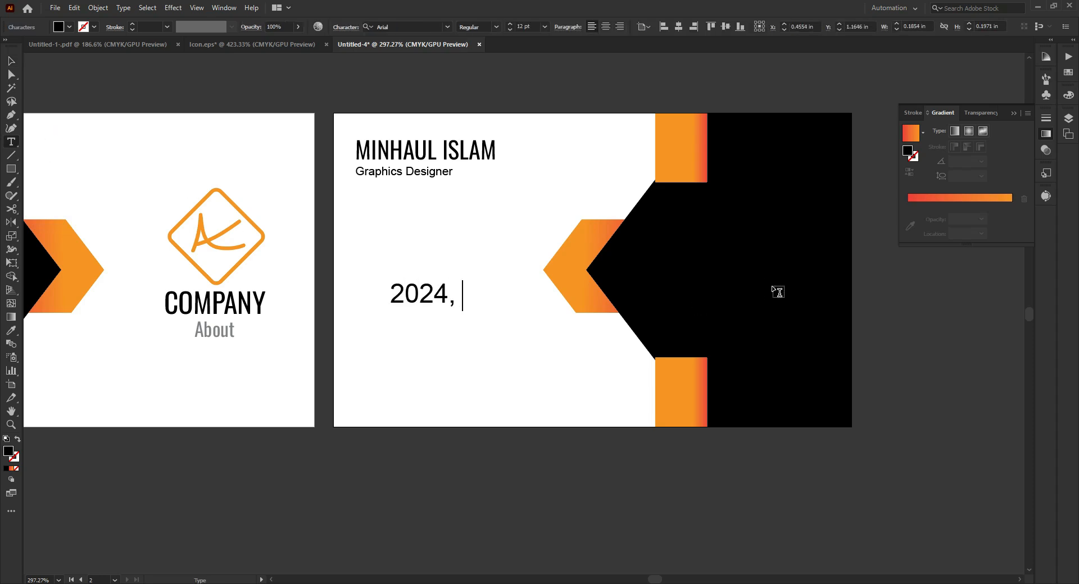
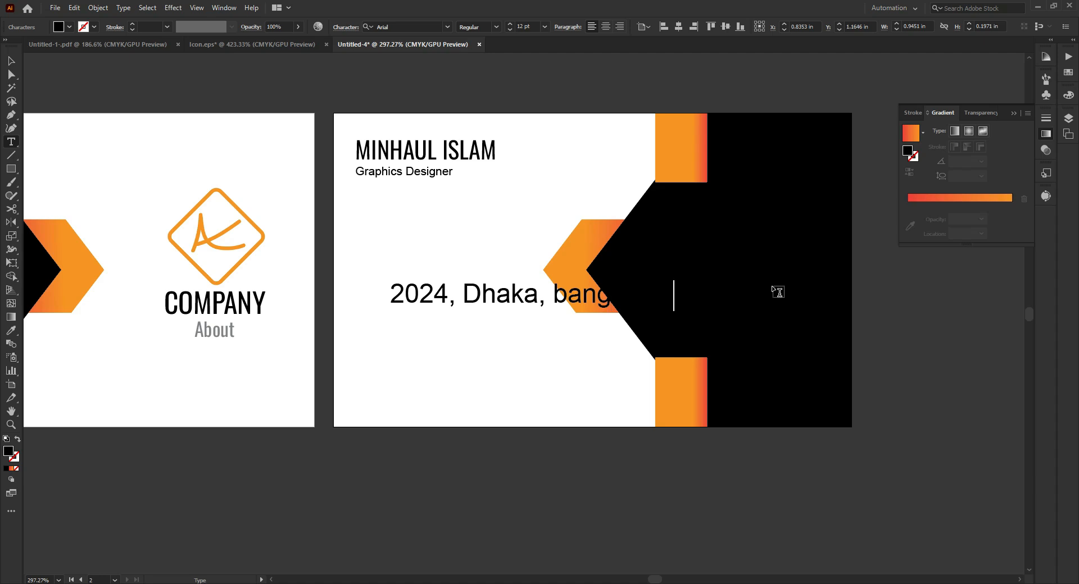
{"action": "key", "text": "Escape"}
{"action": "mouse_move", "coordinate": [565, 301]}
{"action": "left_mouse_down"}
{"action": "mouse_move", "coordinate": [467, 371]}
{"action": "mouse_move", "coordinate": [466, 400]}
{"action": "mouse_move", "coordinate": [575, 312]}
{"action": "left_mouse_up"}
{"action": "double_click", "coordinate": [457, 397]}
{"action": "type", "text": "B"}
{"action": "key", "text": "Escape"}
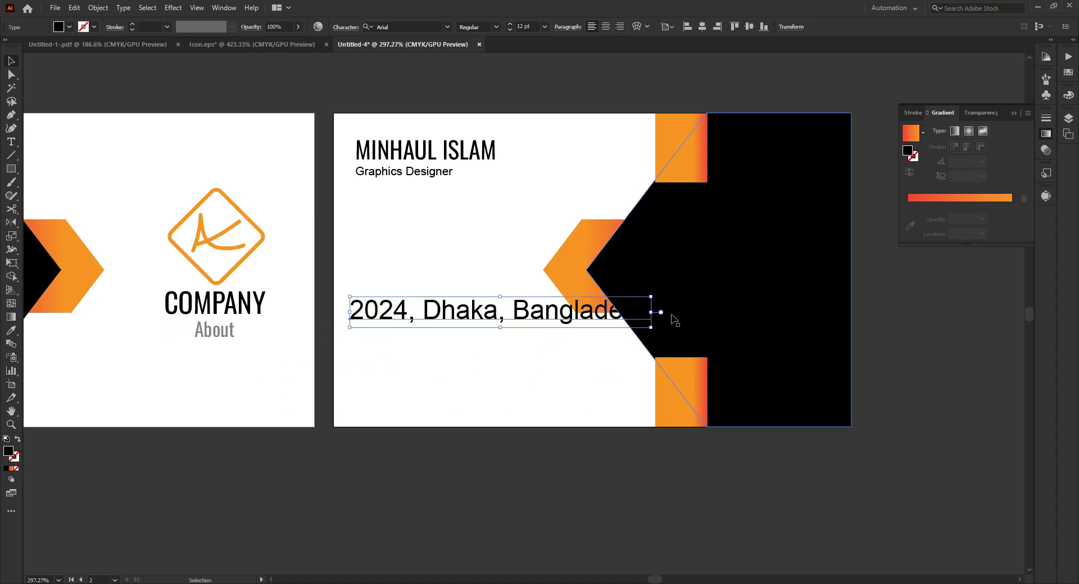
- Shrink the address text to less than 8 pt and shift it right, leaving a gap to the second card's left edge
{"action": "left_click_drag", "start_coordinate": [653, 313], "coordinate": [544, 306]}
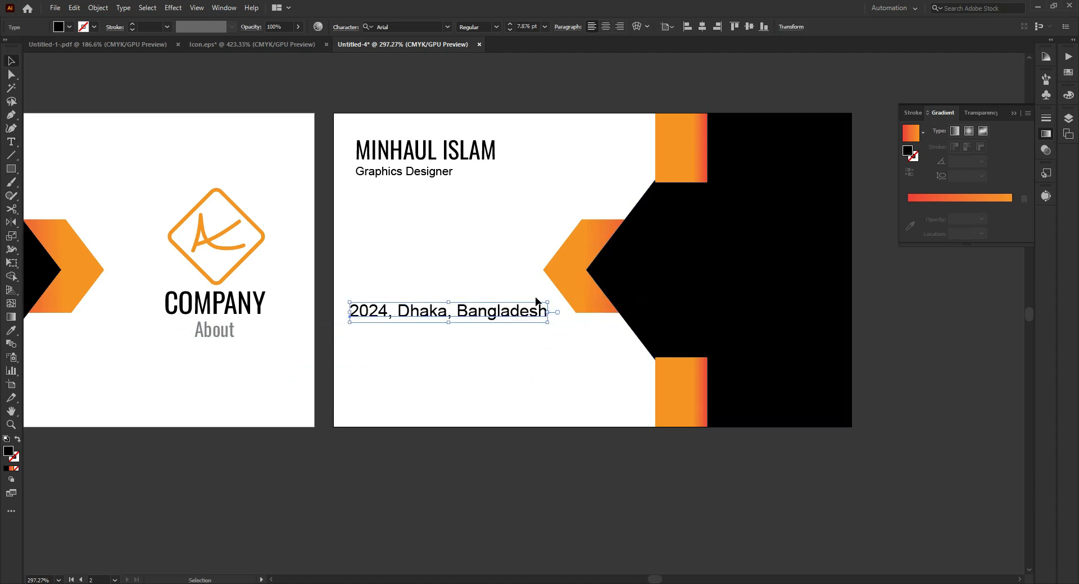
{"action": "key", "text": "Right"}
{"action": "key", "text": "Right"}
{"action": "key", "text": "Right"}
{"action": "key", "text": "Right"}
{"action": "key", "text": "Right"}
{"action": "key", "text": "Right"}
{"action": "key", "text": "Right"}
{"action": "key", "text": "Right"}
{"action": "key", "text": "Right"}
{"action": "key", "text": "Right"}
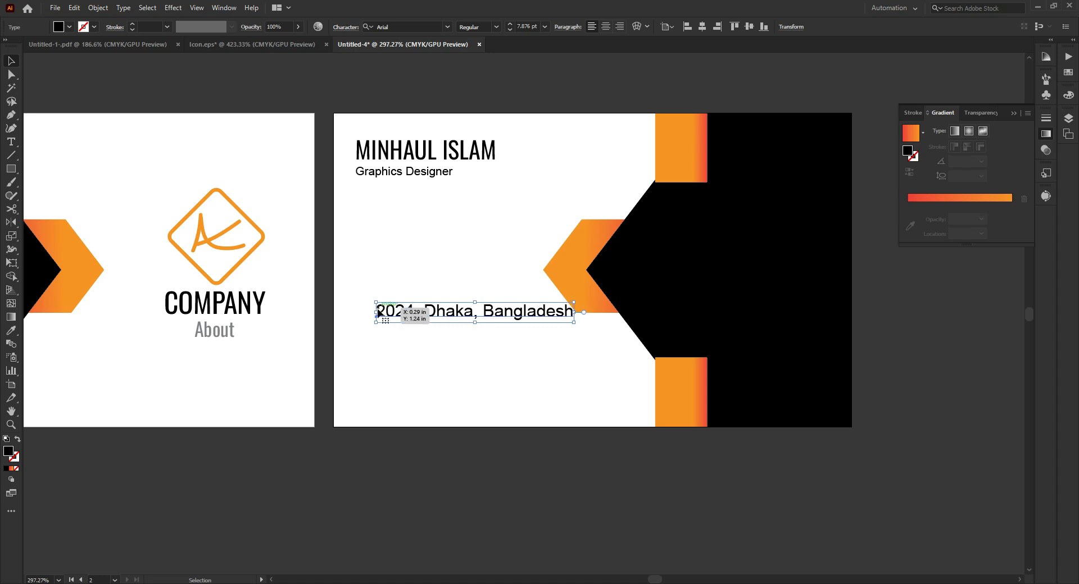
{"action": "left_click_drag", "start_coordinate": [378, 312], "coordinate": [395, 312]}
{"action": "left_click", "coordinate": [410, 265]}
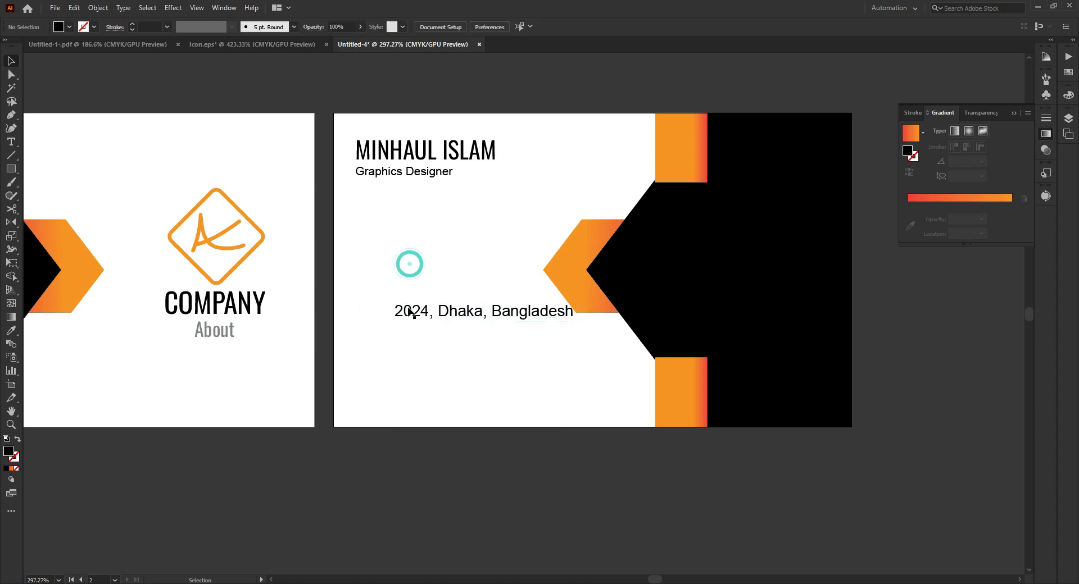
{"action": "left_click", "coordinate": [403, 307], "text": "ctrl"}
{"action": "left_click", "coordinate": [462, 313]}
{"action": "left_click", "coordinate": [344, 285]}
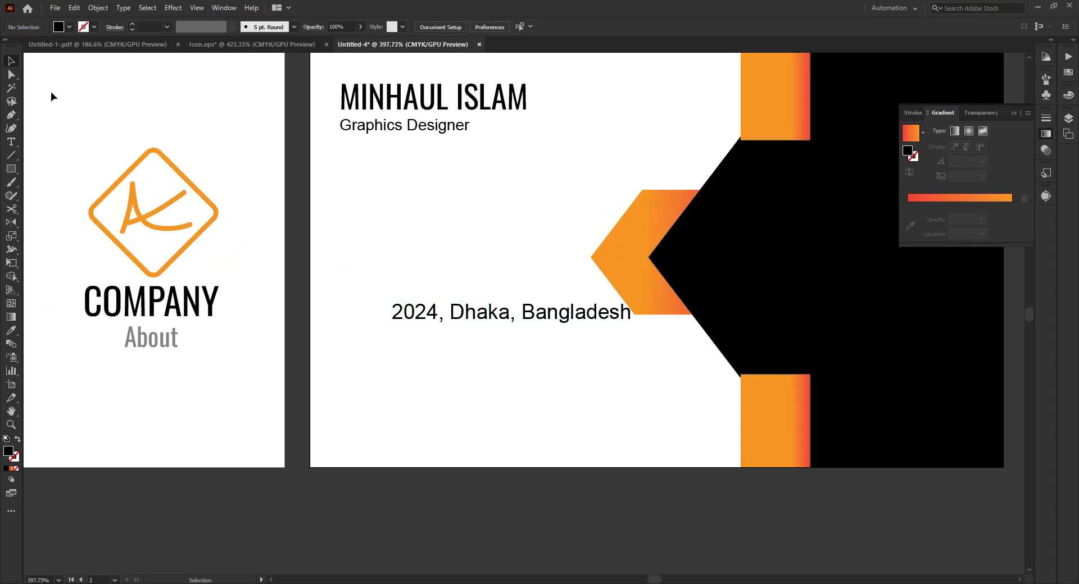
- Draw a square about 0.08 in wide just left of the address line with the Rectangle tool
{"action": "right_click", "coordinate": [13, 168]}
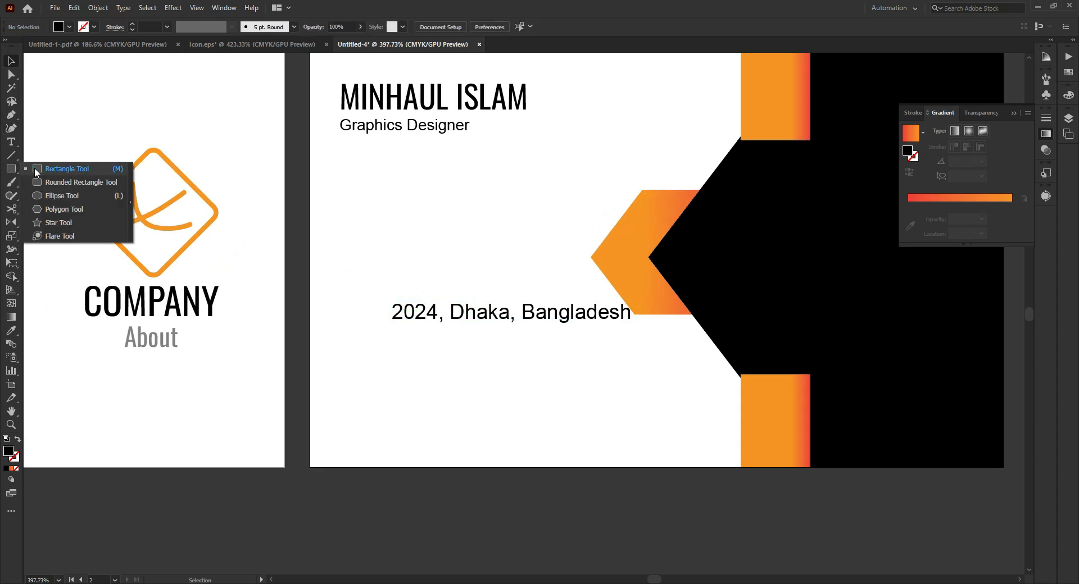
{"action": "left_click", "coordinate": [35, 168]}
{"action": "key", "text": "space"}
{"action": "left_click_drag", "start_coordinate": [346, 305], "coordinate": [683, 352]}
{"action": "key", "text": "ctrl+space"}
{"action": "left_click_drag", "start_coordinate": [390, 309], "coordinate": [446, 364]}
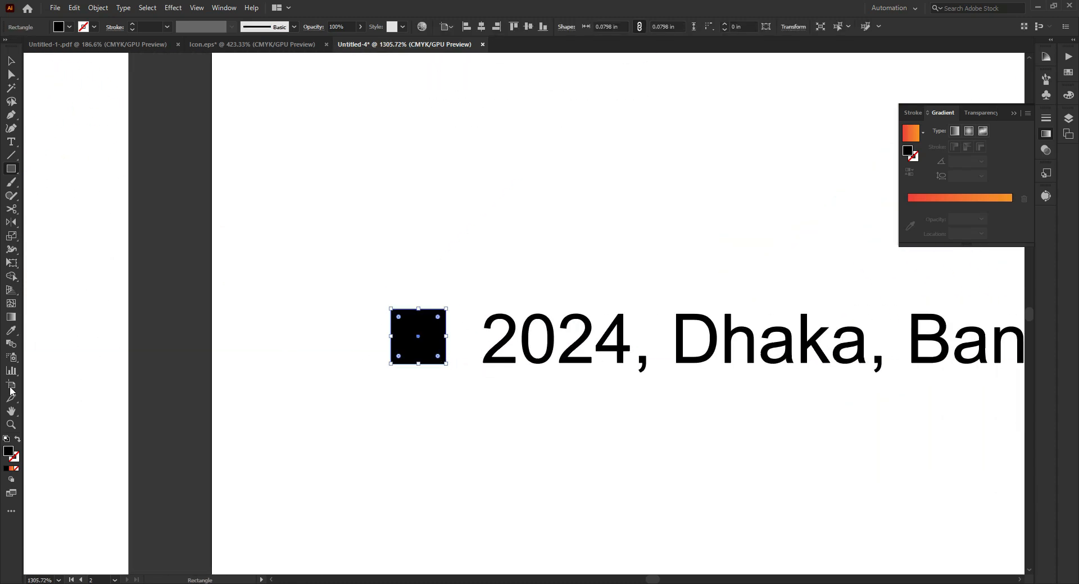
- Give the square no fill and a 0.5 pt orange stroke, and enlarge it to about 0.088 in
{"action": "left_click", "coordinate": [18, 441]}
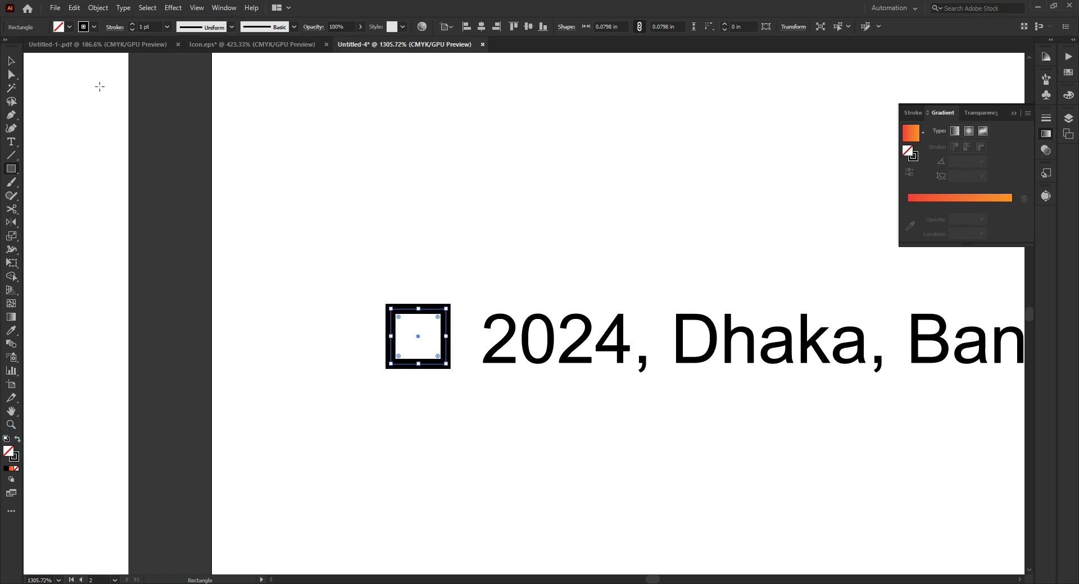
{"action": "left_click", "coordinate": [94, 28]}
{"action": "left_click", "coordinate": [103, 46]}
{"action": "left_click", "coordinate": [106, 46]}
{"action": "left_click", "coordinate": [151, 22]}
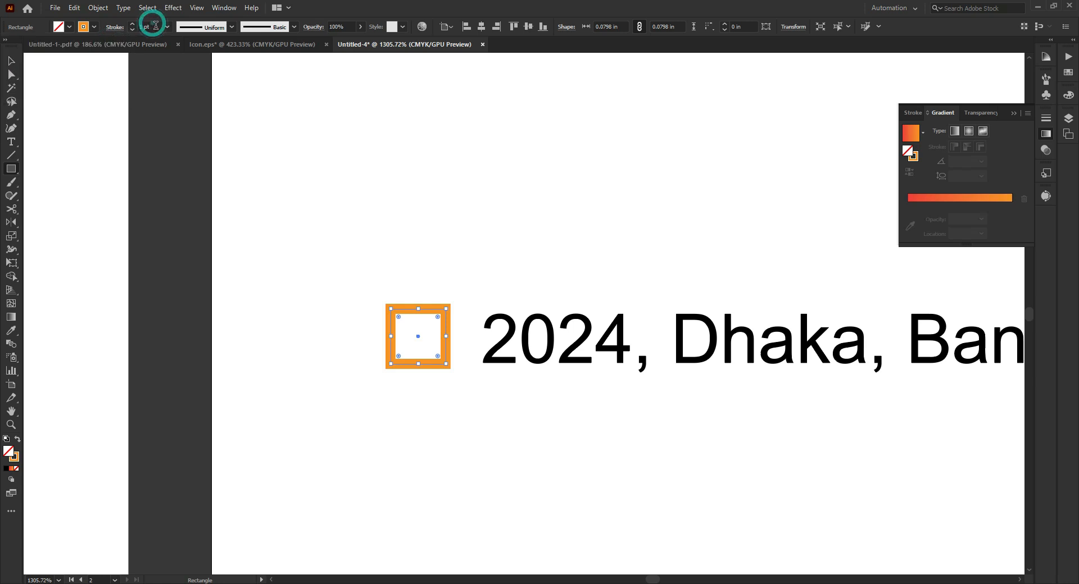
{"action": "key", "text": "Down"}
{"action": "key", "text": "Down"}
{"action": "key", "text": "Down"}
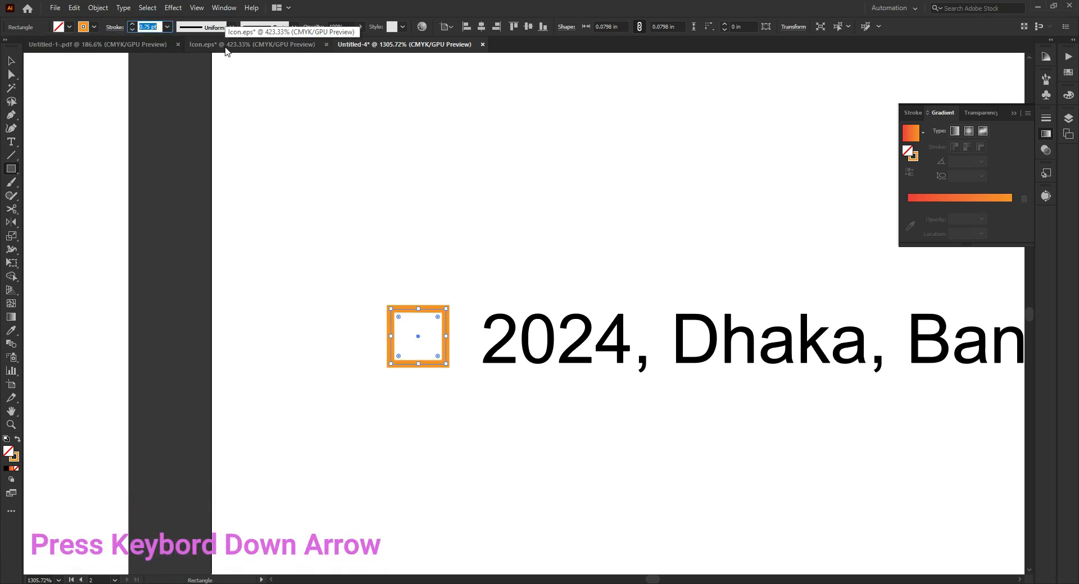
{"action": "key", "text": "Up"}
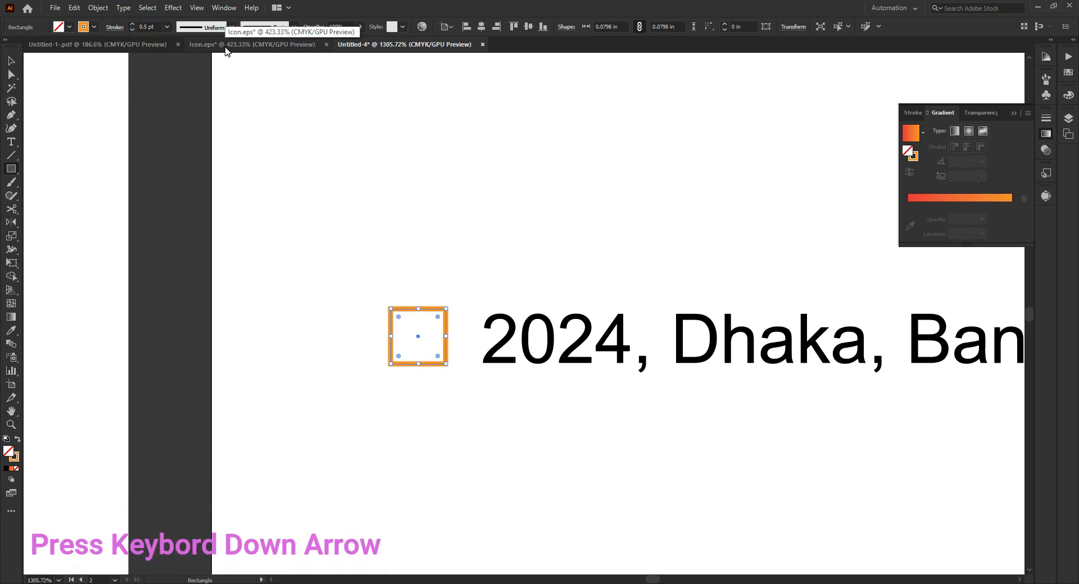
{"action": "left_click", "coordinate": [12, 61]}
{"action": "left_click_drag", "start_coordinate": [393, 362], "coordinate": [375, 369]}
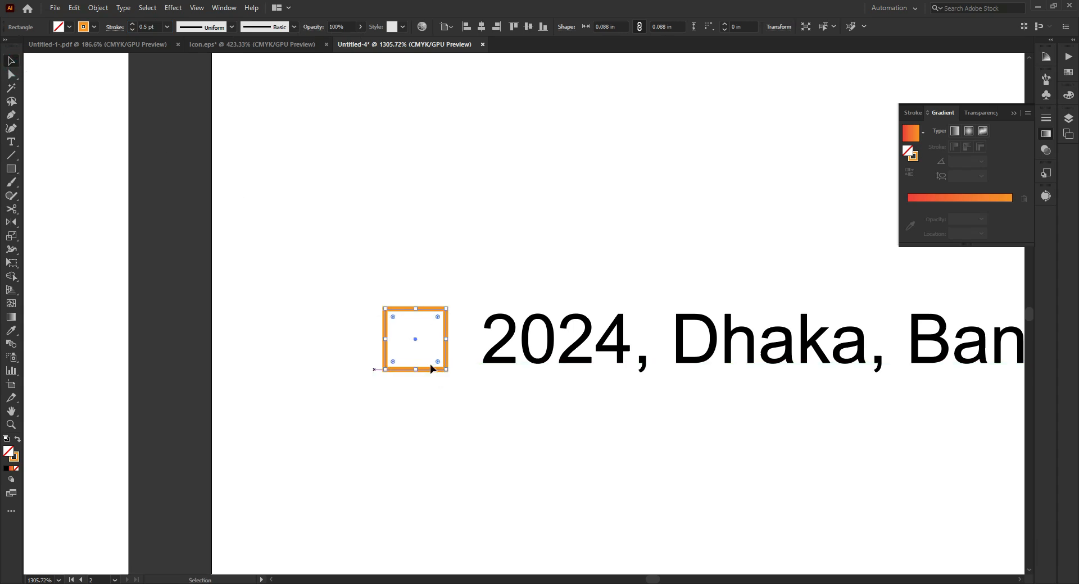
- Move the orange square right, closer to the address line, and fine-tune its alignment with the text
{"action": "key", "text": "Right"}
{"action": "left_click", "coordinate": [555, 209]}
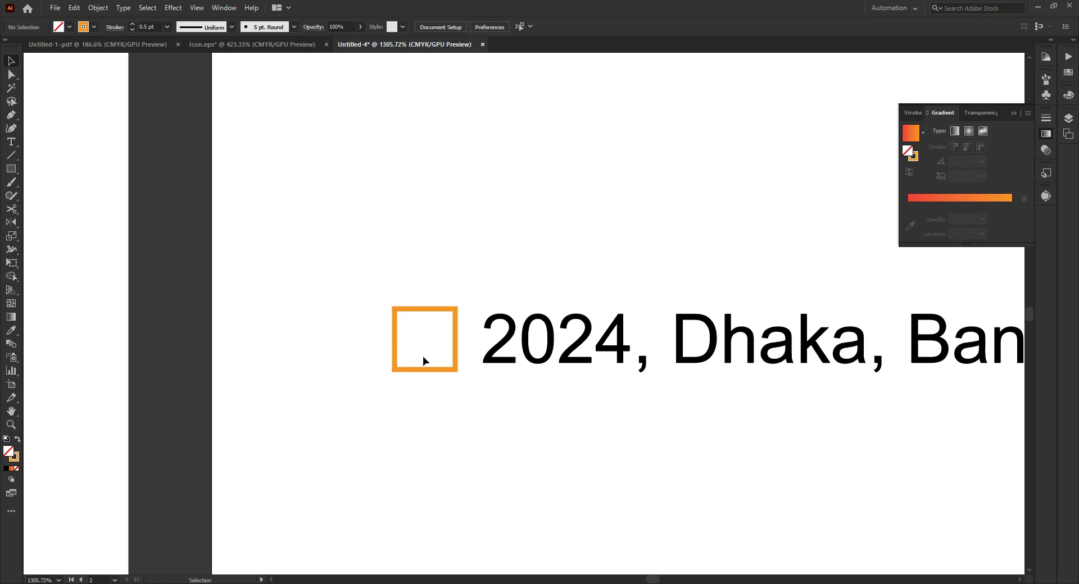
{"action": "left_click_drag", "start_coordinate": [401, 406], "coordinate": [400, 406]}
{"action": "left_click_drag", "start_coordinate": [395, 361], "coordinate": [534, 376]}
{"action": "left_click_drag", "start_coordinate": [392, 381], "coordinate": [399, 375]}
{"action": "left_click", "coordinate": [641, 205]}
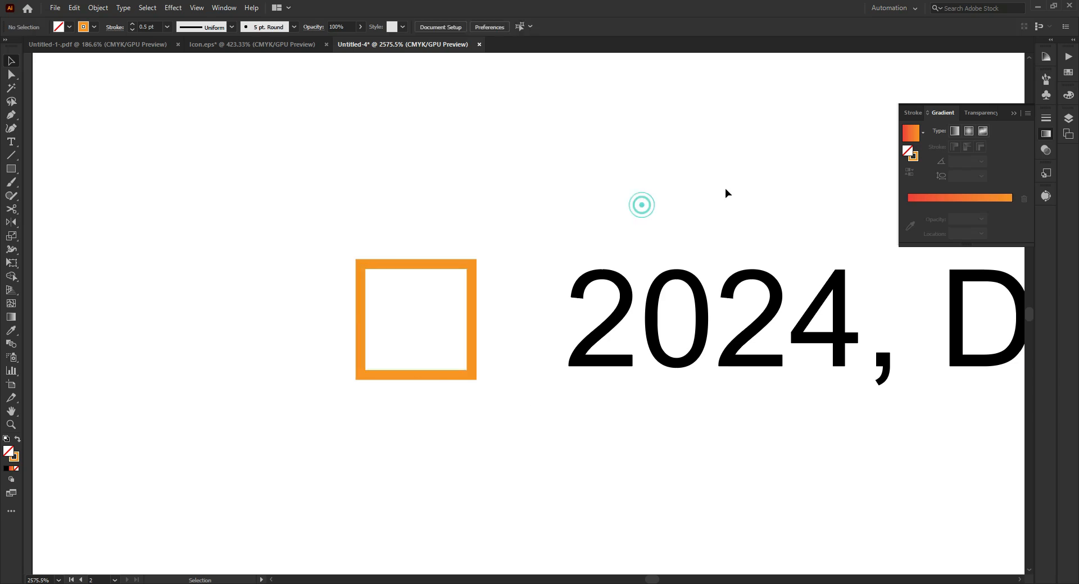
- Duplicate the square and address line directly below, and replace the copied text with the phone number
{"action": "scroll", "coordinate": [724, 193], "scroll_direction": "down", "scroll_amount": 5}
{"action": "left_click_drag", "start_coordinate": [558, 212], "coordinate": [523, 283]}
{"action": "left_click", "coordinate": [543, 340]}
{"action": "double_click", "coordinate": [478, 284]}
{"action": "triple_click", "coordinate": [479, 279]}
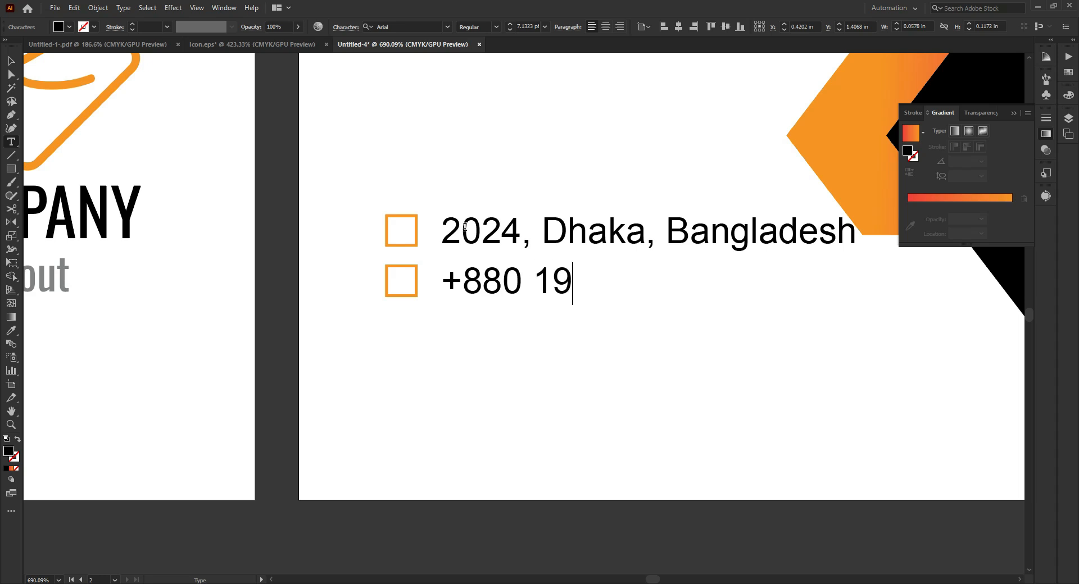
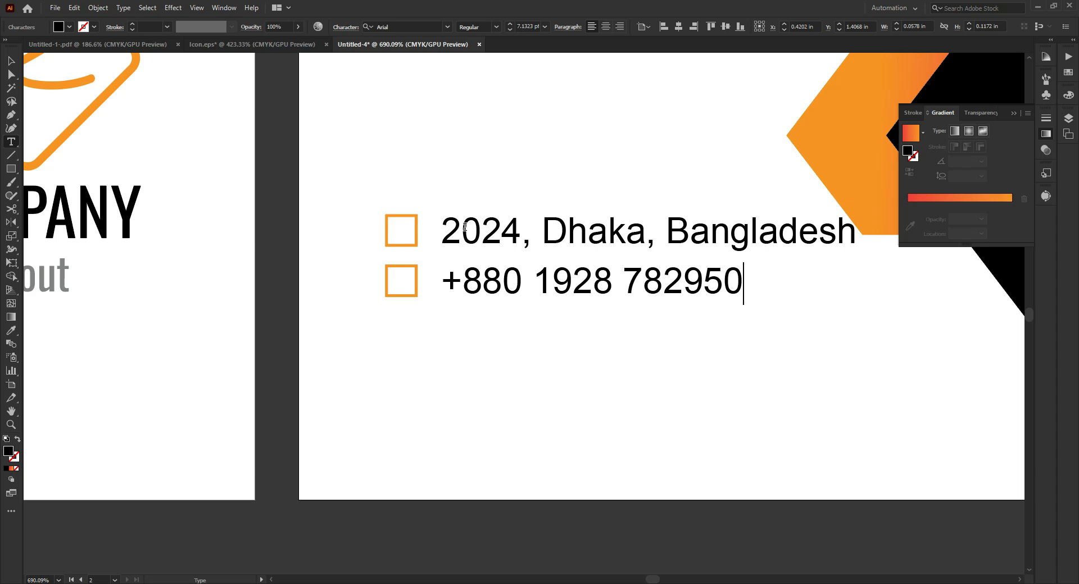
{"action": "key", "text": "Escape"}
- Shift the phone row slightly down, duplicate it below with the same spacing, and replace the copied text with the e-mail address
{"action": "left_click_drag", "start_coordinate": [362, 291], "coordinate": [573, 342]}
{"action": "key", "text": "t"}
{"action": "left_click", "coordinate": [463, 341]}
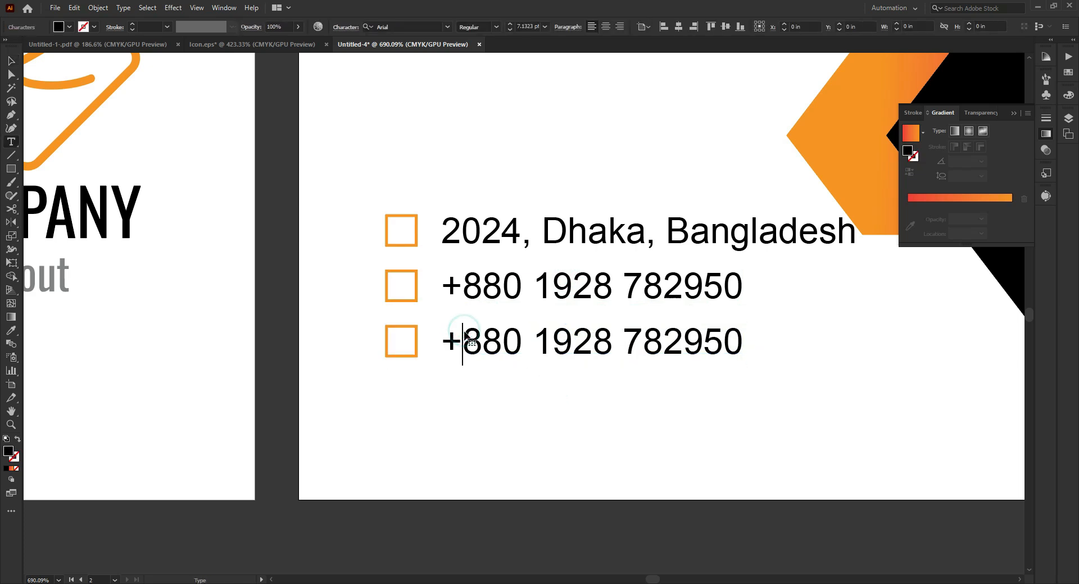
{"action": "key", "text": "ctrl+a"}
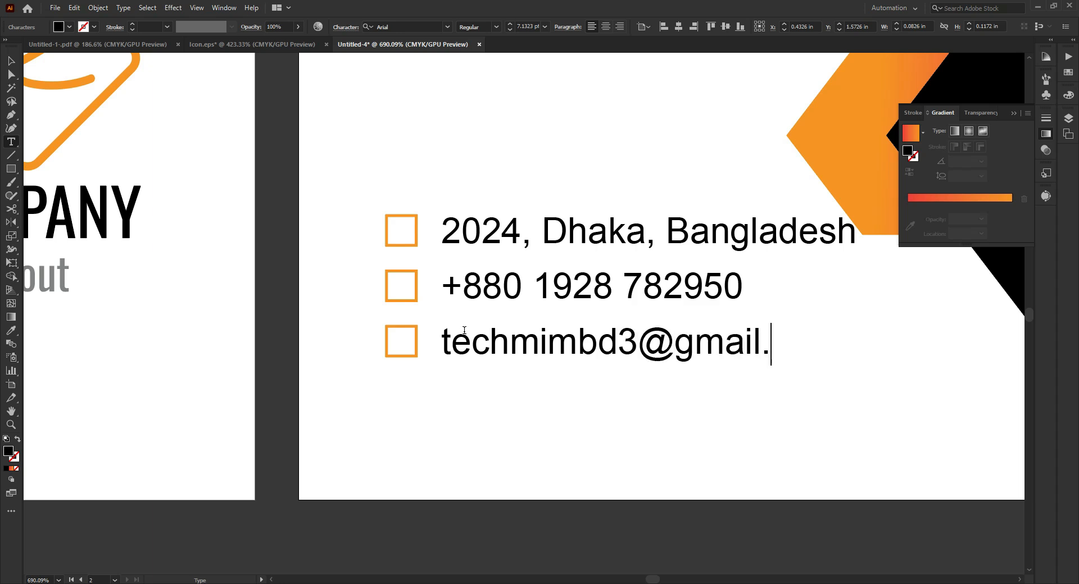
{"action": "key", "text": "Escape"}
{"action": "left_click_drag", "start_coordinate": [546, 341], "coordinate": [544, 396]}
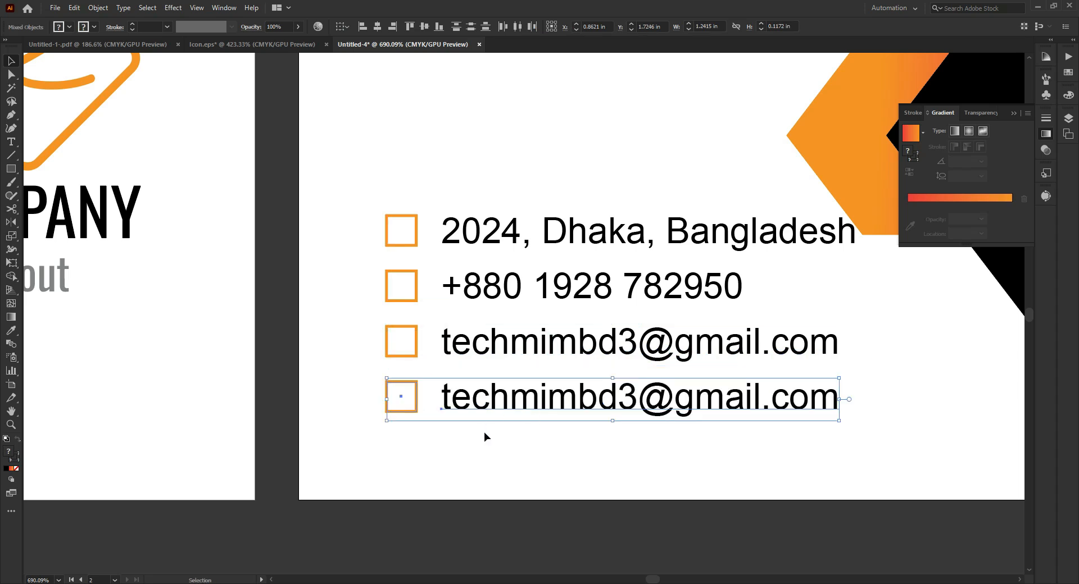
{"action": "left_click", "coordinate": [485, 436]}
{"action": "double_click", "coordinate": [460, 393]}
{"action": "key", "text": "ctrl+a"}
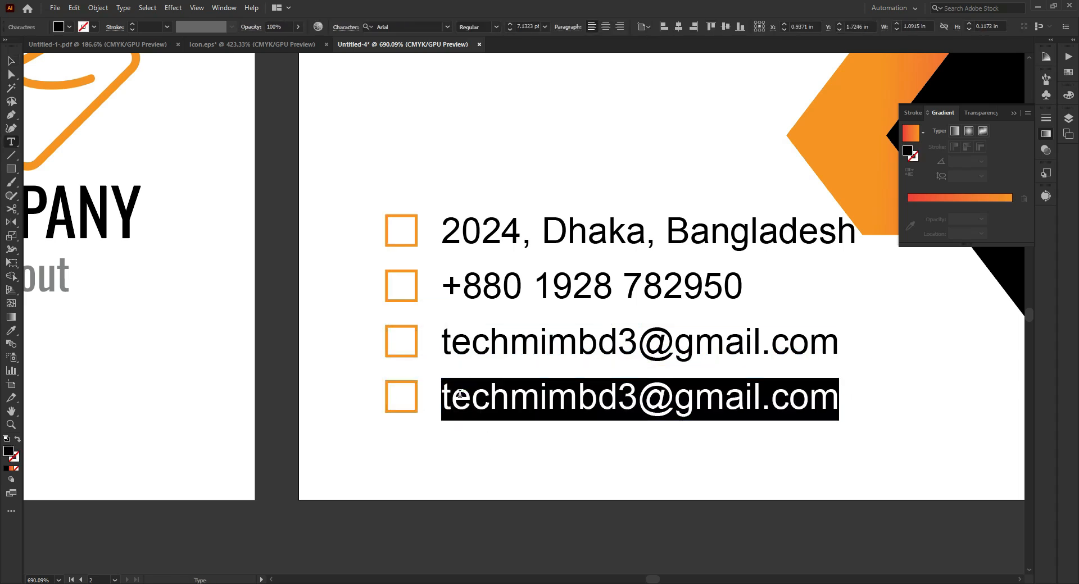
{"action": "type", "text": "ww."}
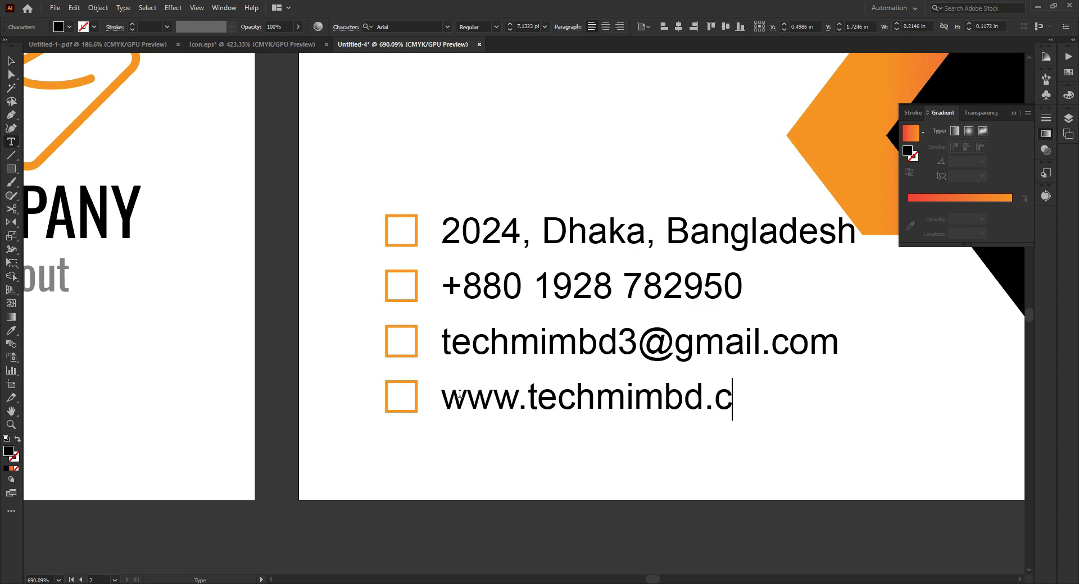
{"action": "key", "text": "Escape"}
{"action": "left_click", "coordinate": [870, 399]}
- Shift all four contact rows left together so the squares line up with the name's left edge
{"action": "left_click_drag", "start_coordinate": [822, 365], "coordinate": [750, 363]}
{"action": "left_click_drag", "start_coordinate": [756, 245], "coordinate": [631, 262]}
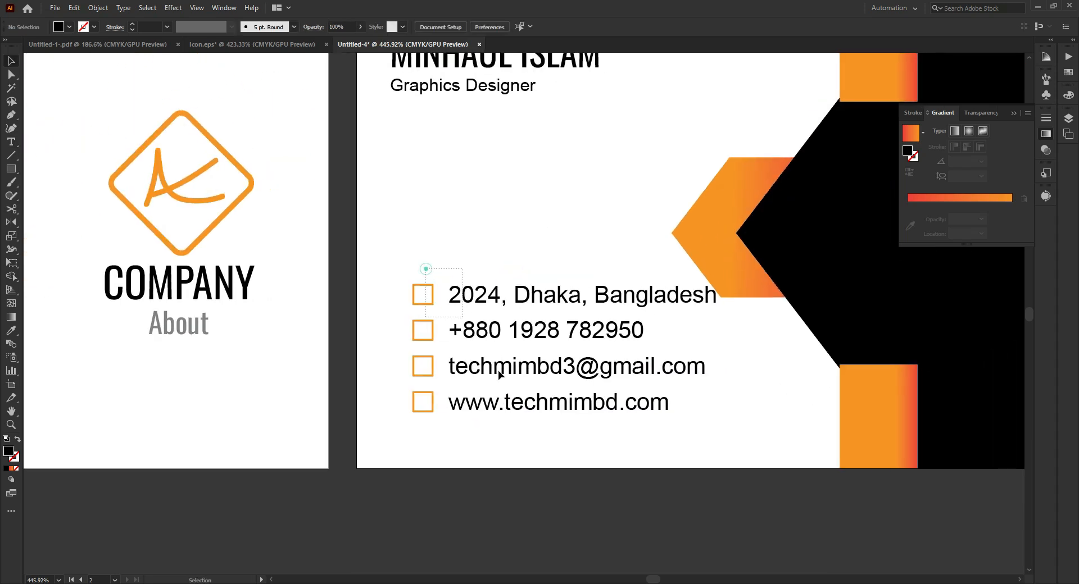
{"action": "left_click_drag", "start_coordinate": [424, 269], "coordinate": [541, 420]}
{"action": "key", "text": "Left"}
{"action": "key", "text": "Left"}
{"action": "key", "text": "Left"}
{"action": "key", "text": "Left"}
{"action": "key", "text": "Left"}
{"action": "key", "text": "Left"}
{"action": "key", "text": "Left"}
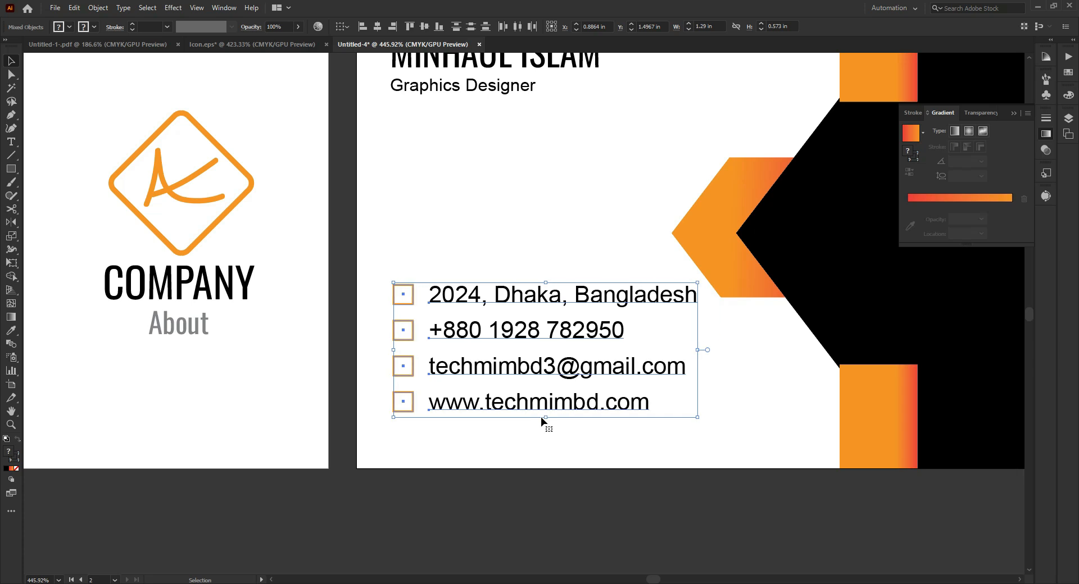
{"action": "left_click", "coordinate": [499, 210]}
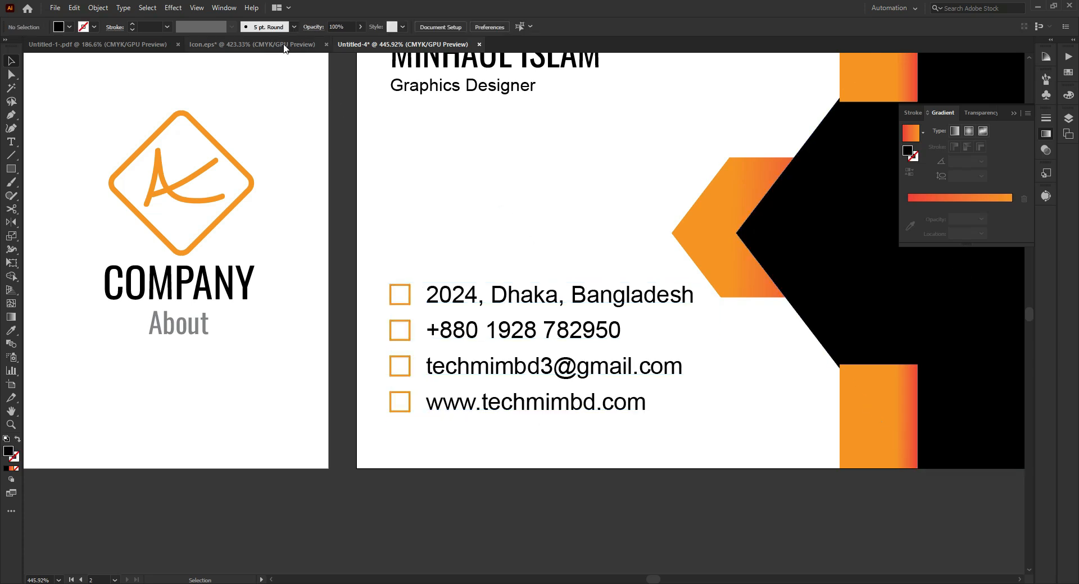
- Bring the four orange contact icons from the Icon.eps document onto the second card beside the contact rows
{"action": "left_click", "coordinate": [279, 44]}
{"action": "left_click", "coordinate": [236, 186]}
{"action": "left_click_drag", "start_coordinate": [223, 366], "coordinate": [380, 43]}
{"action": "left_click_drag", "start_coordinate": [402, 310], "coordinate": [402, 310]}
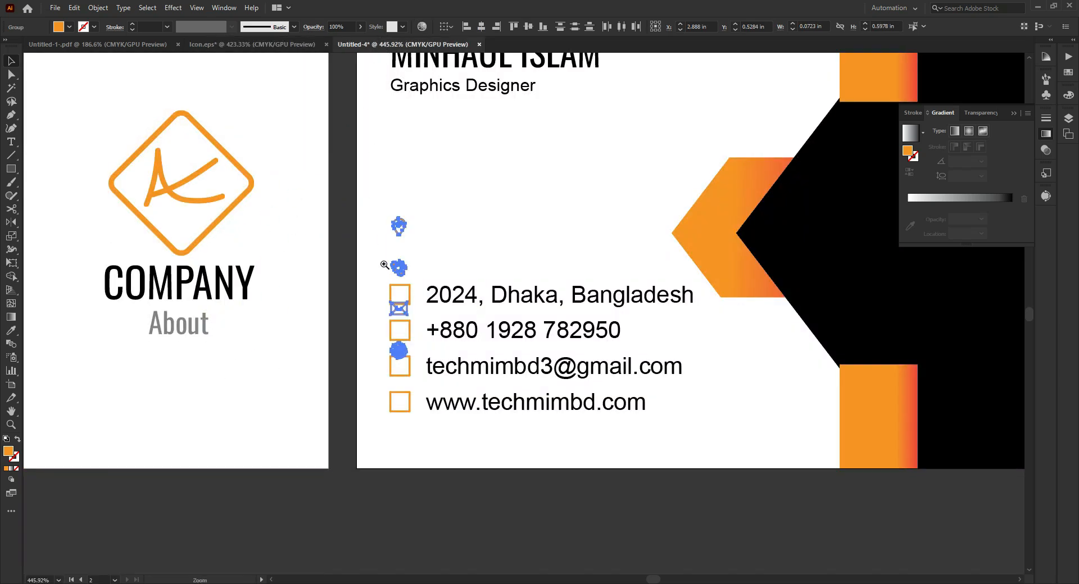
- Place the icon set over the squares, shrink it to about 0.0675 in wide, and center the location pin in the first square
{"action": "left_click_drag", "start_coordinate": [400, 258], "coordinate": [554, 243]}
{"action": "left_click_drag", "start_coordinate": [400, 171], "coordinate": [418, 381]}
{"action": "left_click", "coordinate": [390, 302]}
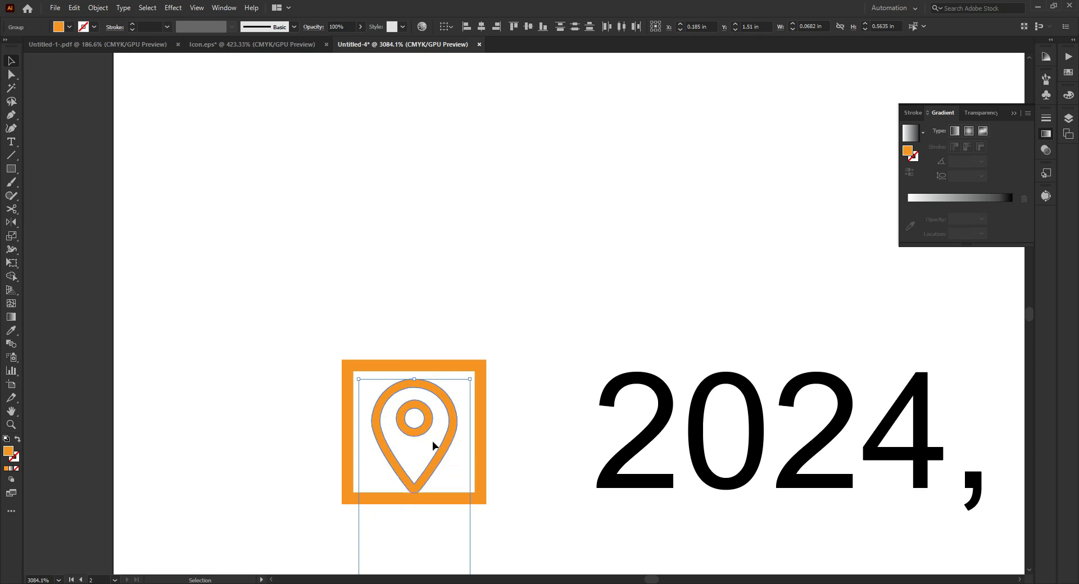
{"action": "left_click_drag", "start_coordinate": [426, 475], "coordinate": [426, 471]}
{"action": "left_click_drag", "start_coordinate": [416, 377], "coordinate": [415, 380]}
{"action": "left_click_drag", "start_coordinate": [426, 416], "coordinate": [618, 431]}
{"action": "left_click_drag", "start_coordinate": [508, 447], "coordinate": [508, 416]}
- Center the phone icon inside the square next to the phone number
{"action": "left_click_drag", "start_coordinate": [757, 369], "coordinate": [503, 390]}
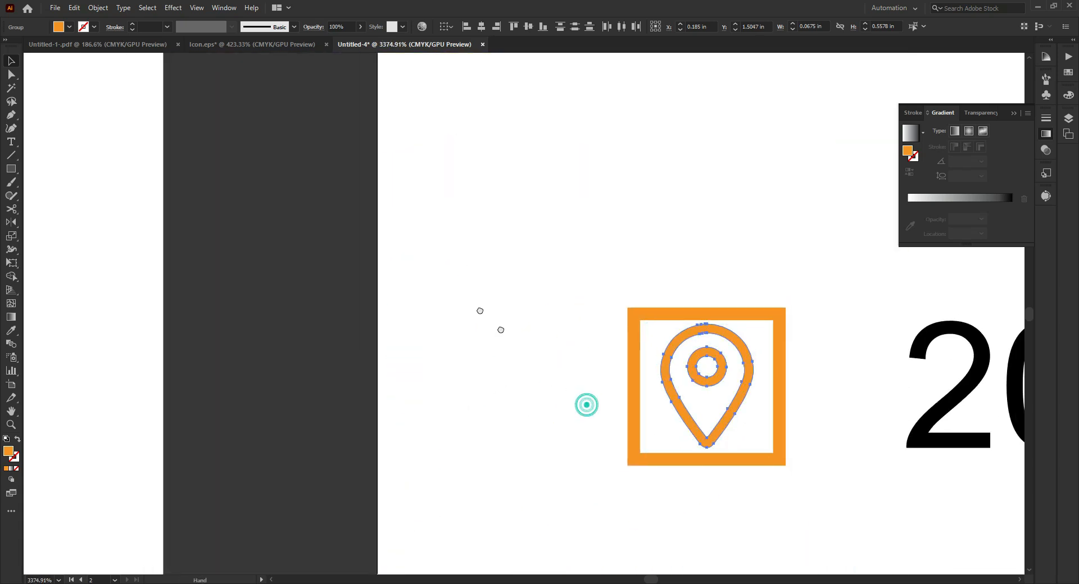
{"action": "left_click_drag", "start_coordinate": [587, 405], "coordinate": [436, 238]}
{"action": "left_click", "coordinate": [425, 368]}
{"action": "left_click_drag", "start_coordinate": [508, 488], "coordinate": [417, 355]}
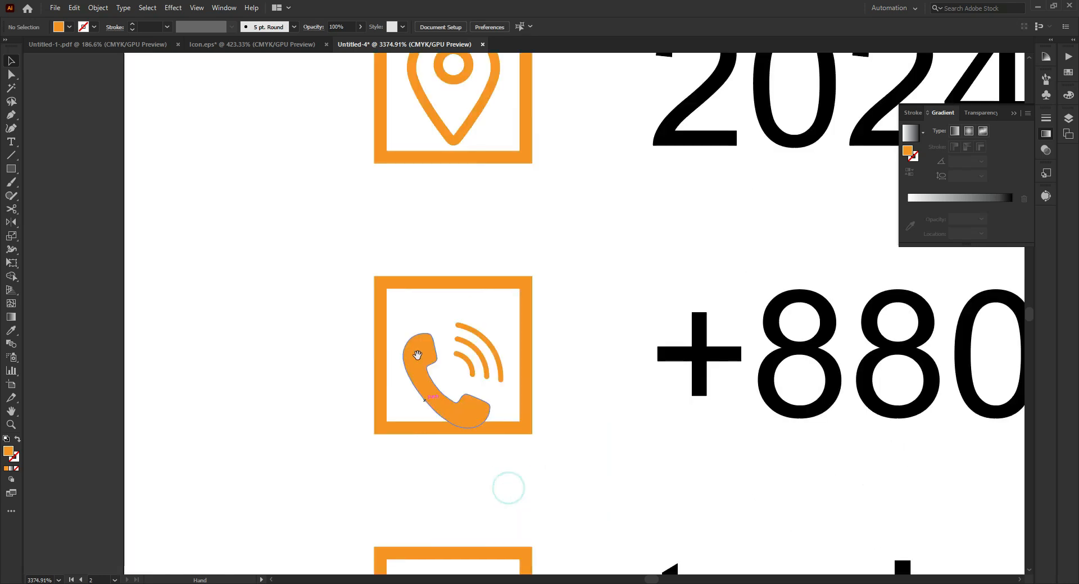
{"action": "left_click_drag", "start_coordinate": [465, 410], "coordinate": [497, 392]}
- Center the envelope icon in the e-mail row's square and the globe icon in the website row's square
{"action": "left_click_drag", "start_coordinate": [594, 298], "coordinate": [511, 327]}
{"action": "left_click_drag", "start_coordinate": [527, 362], "coordinate": [477, 247]}
{"action": "left_click_drag", "start_coordinate": [452, 415], "coordinate": [554, 403]}
{"action": "left_click_drag", "start_coordinate": [485, 370], "coordinate": [481, 333]}
{"action": "left_click_drag", "start_coordinate": [604, 333], "coordinate": [530, 291]}
{"action": "left_click_drag", "start_coordinate": [559, 367], "coordinate": [519, 269]}
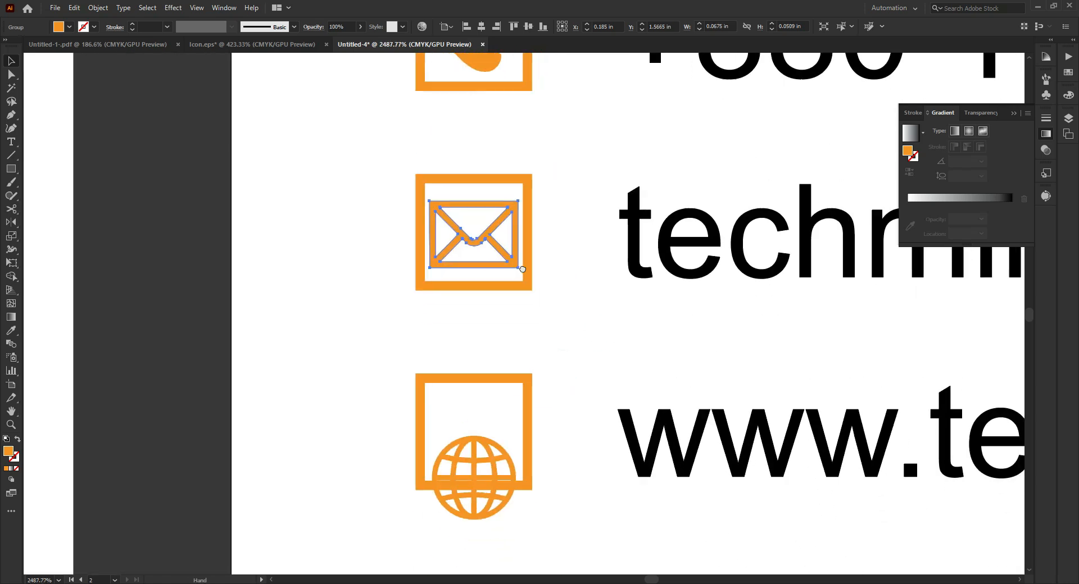
{"action": "left_click_drag", "start_coordinate": [480, 460], "coordinate": [485, 412]}
{"action": "left_click", "coordinate": [618, 365]}
- Bring the QR code from the Untitled-1-.pdf document onto the black area of the second card
{"action": "left_click_drag", "start_coordinate": [703, 294], "coordinate": [545, 291]}
{"action": "left_click_drag", "start_coordinate": [715, 208], "coordinate": [312, 301]}
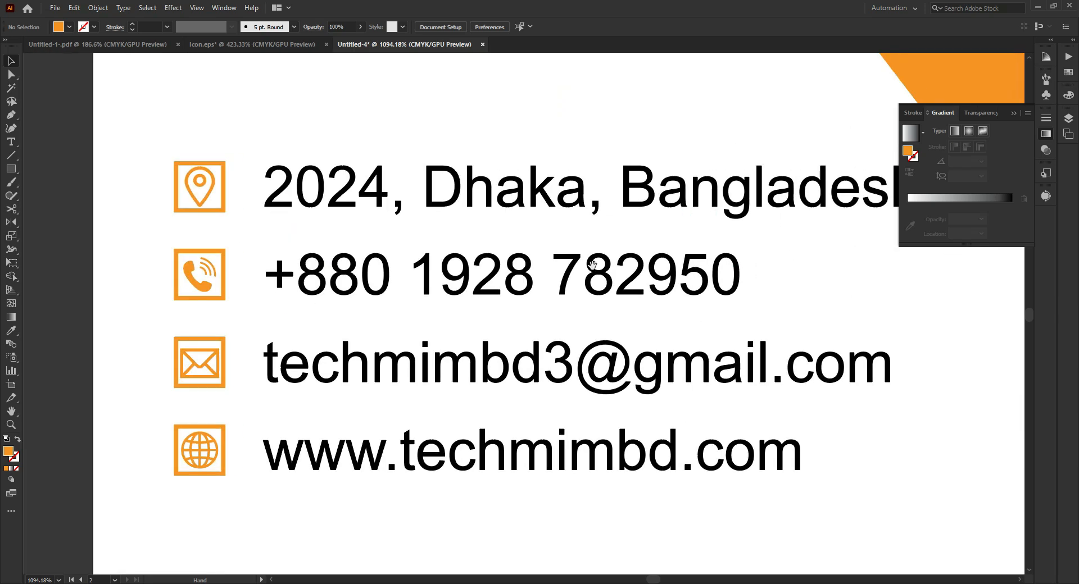
{"action": "left_click_drag", "start_coordinate": [670, 216], "coordinate": [523, 278]}
{"action": "left_click_drag", "start_coordinate": [743, 106], "coordinate": [476, 281]}
{"action": "left_click_drag", "start_coordinate": [772, 145], "coordinate": [624, 154]}
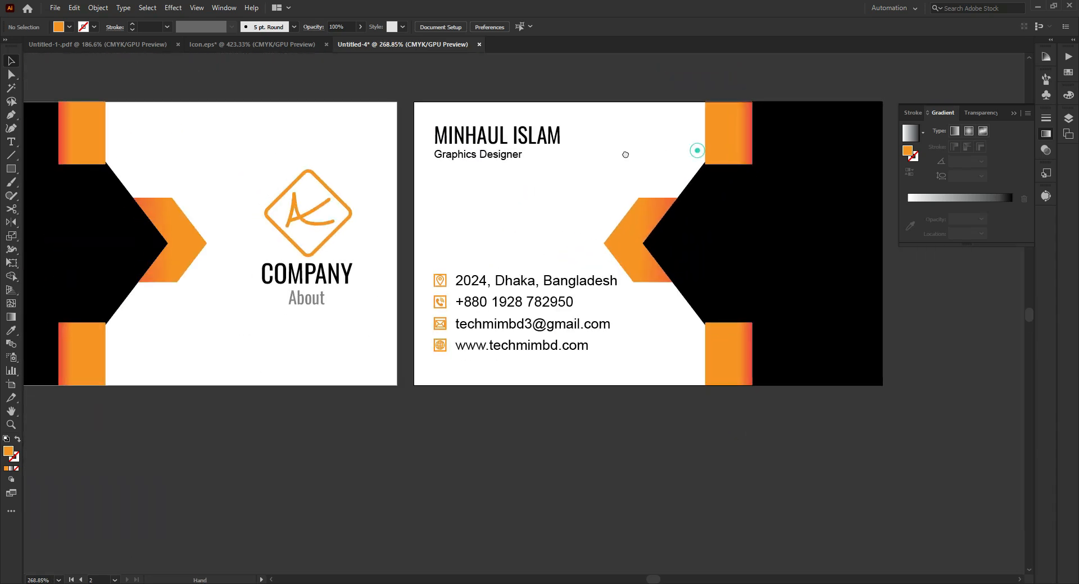
{"action": "left_click_drag", "start_coordinate": [696, 151], "coordinate": [612, 156]}
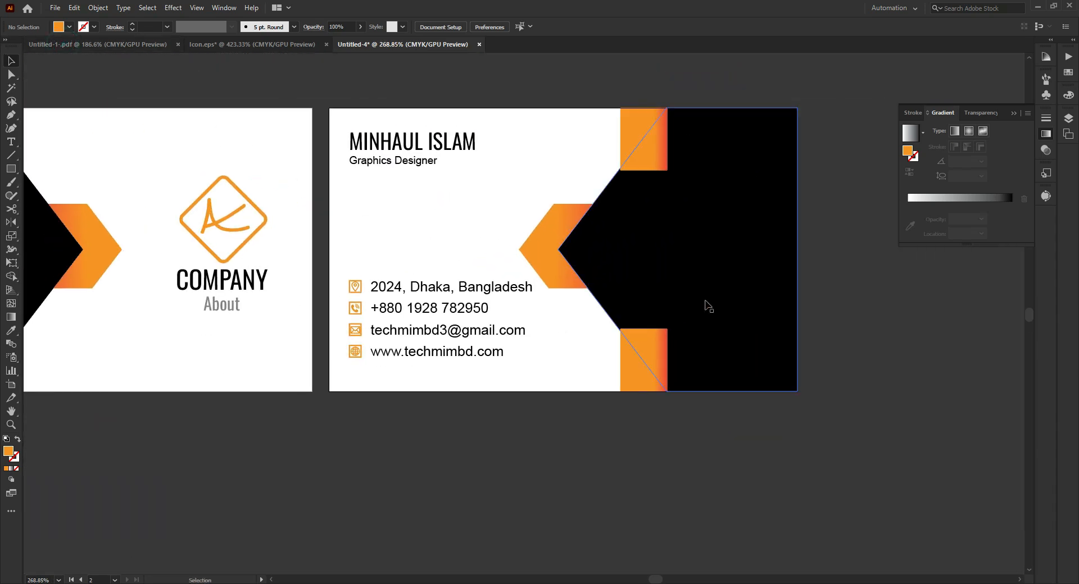
{"action": "left_click", "coordinate": [85, 43]}
{"action": "left_click_drag", "start_coordinate": [698, 338], "coordinate": [685, 238]}
{"action": "left_click", "coordinate": [829, 250]}
{"action": "left_click_drag", "start_coordinate": [825, 251], "coordinate": [738, 257]}
- Hide the interface panels and enlarge the name and job title together, keeping them aligned with the contact rows
{"action": "key", "text": "Tab"}
{"action": "left_click_drag", "start_coordinate": [367, 277], "coordinate": [561, 248]}
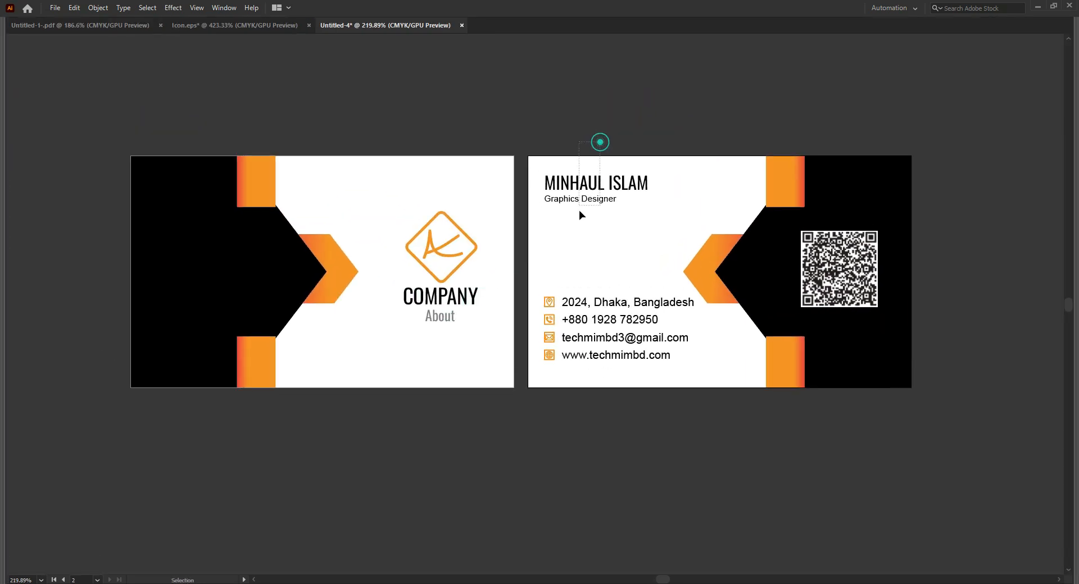
{"action": "left_click_drag", "start_coordinate": [649, 206], "coordinate": [673, 211]}
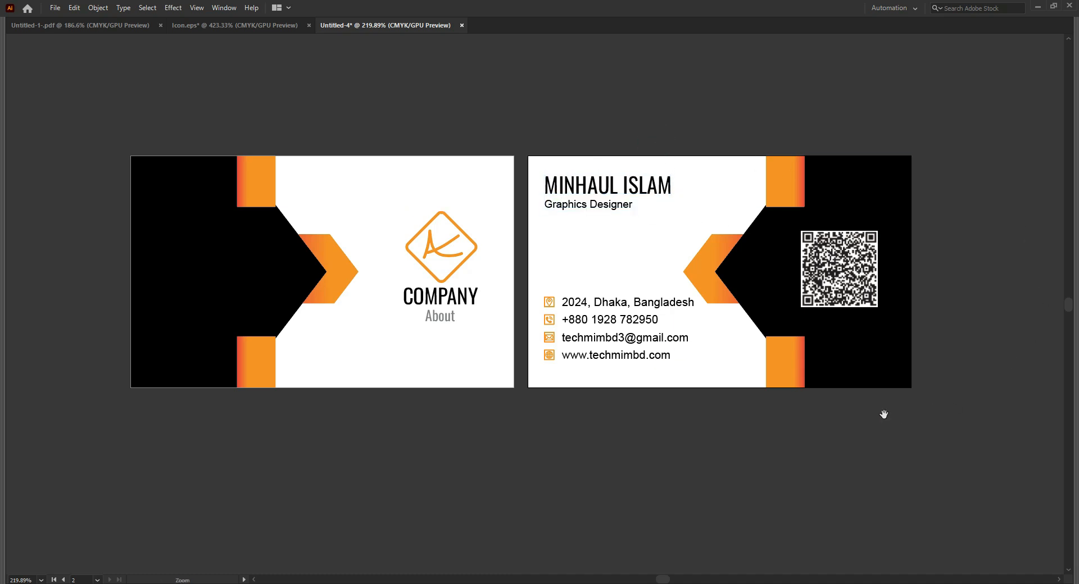
- Examine the front and back of the business card up close and as a whole
{"action": "left_click_drag", "start_coordinate": [877, 416], "coordinate": [849, 419]}
{"action": "left_click_drag", "start_coordinate": [525, 284], "coordinate": [570, 293]}
{"action": "left_click_drag", "start_coordinate": [501, 263], "coordinate": [710, 264]}
{"action": "left_click_drag", "start_coordinate": [570, 261], "coordinate": [687, 265]}
{"action": "left_click_drag", "start_coordinate": [609, 274], "coordinate": [277, 279]}
{"action": "left_click_drag", "start_coordinate": [639, 265], "coordinate": [383, 284]}
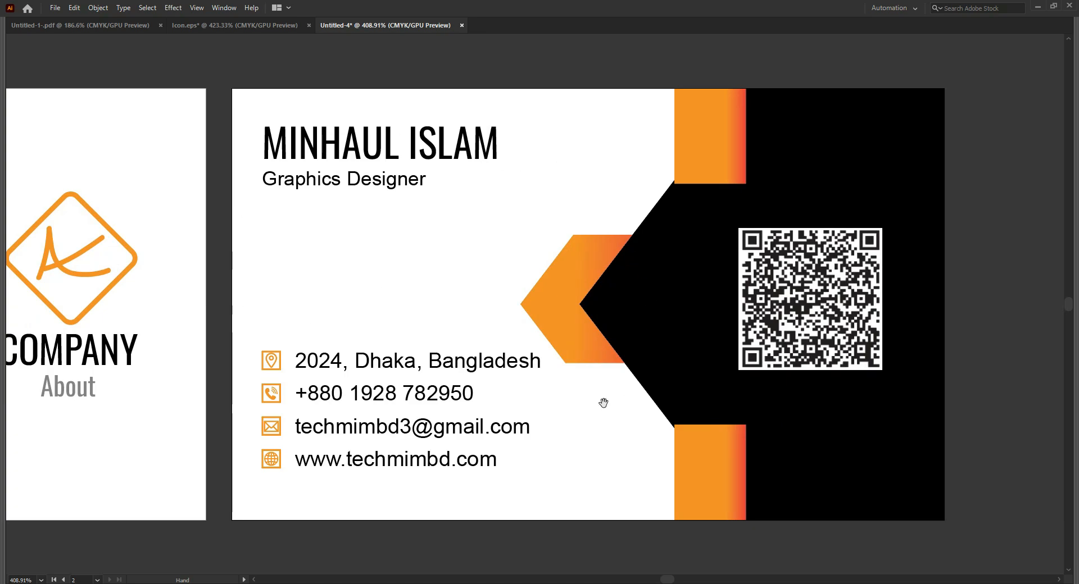
{"action": "key", "text": "ctrl+minus"}
{"action": "key", "text": "ctrl+minus"}
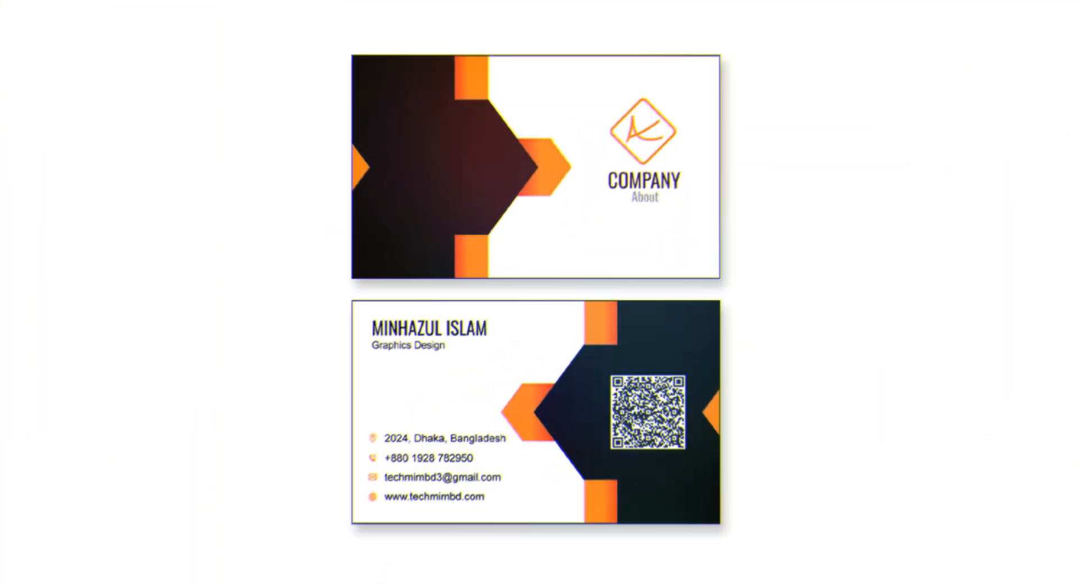